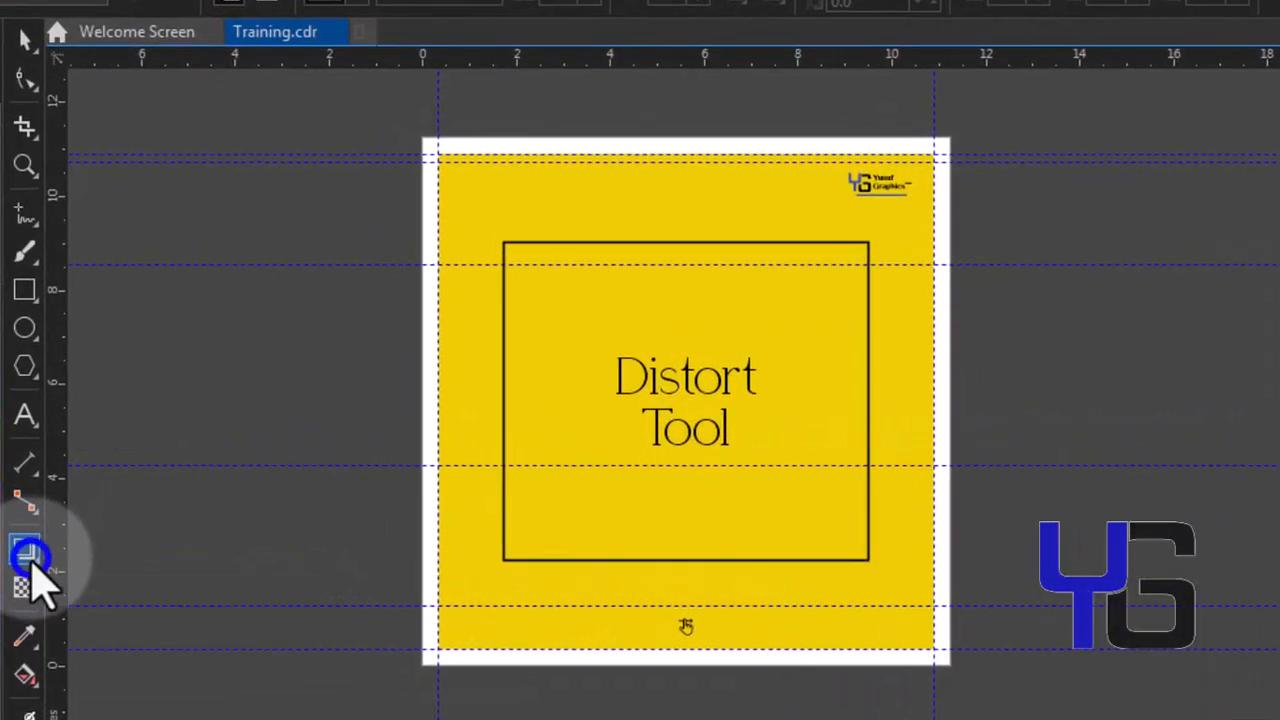
Activate the Distort tool and move forward two pages to the Distort Tool Practice Sheet
left_click(31, 562)
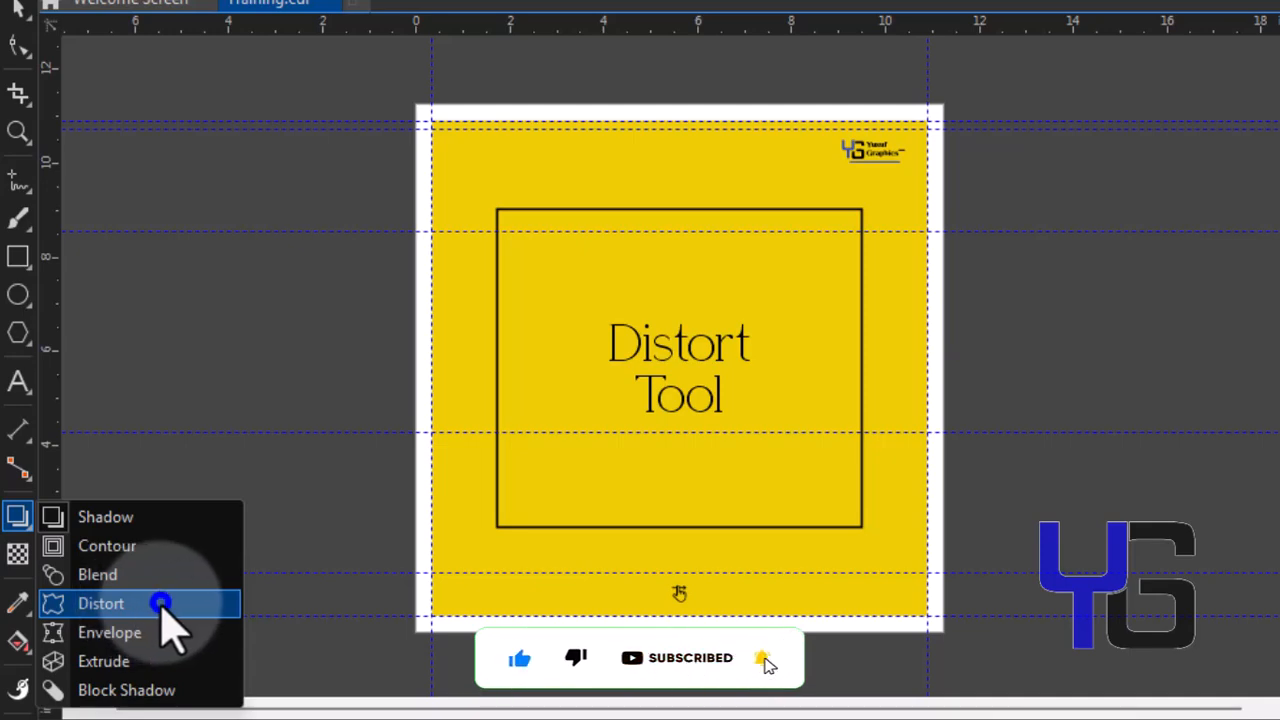
left_click(160, 603)
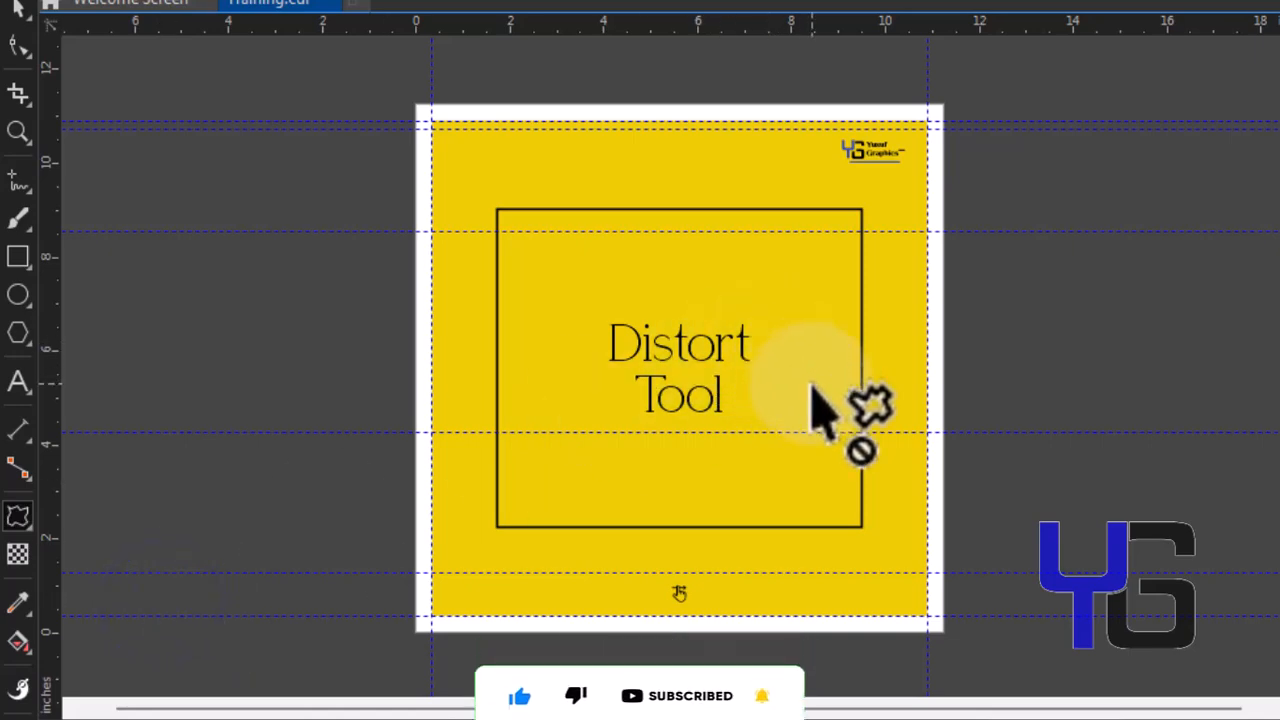
key("Page_Down")
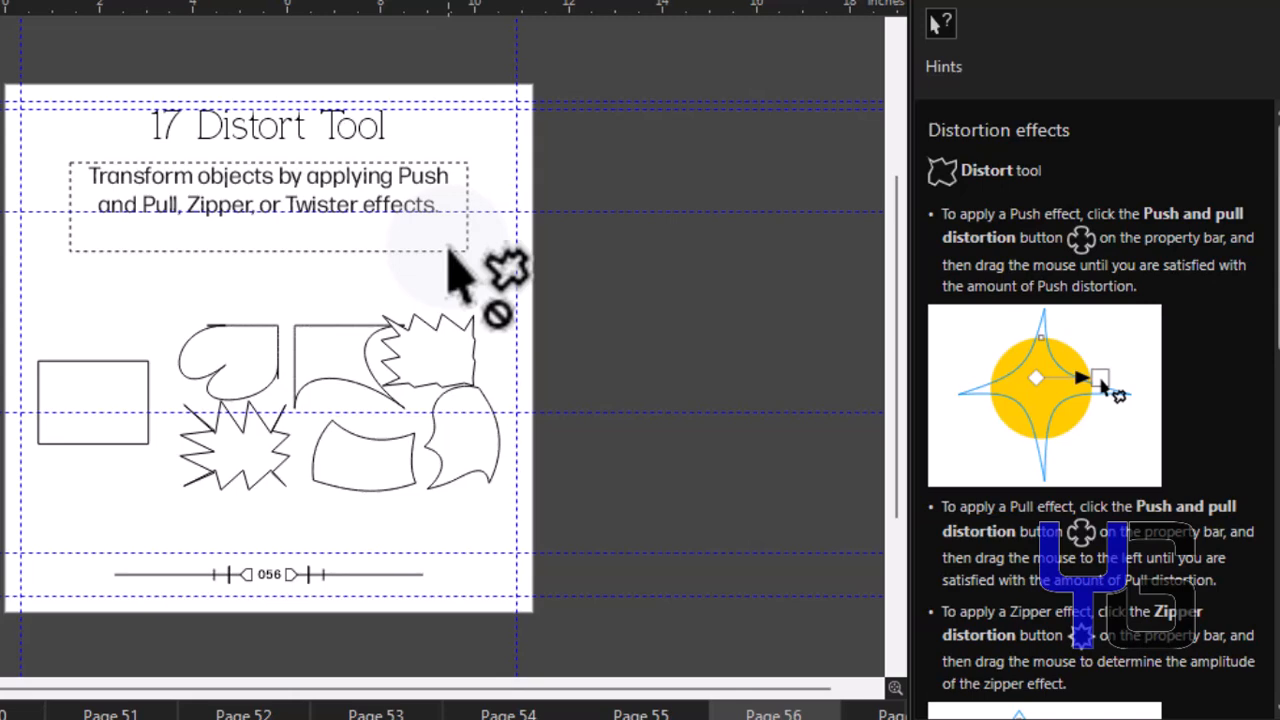
key("Page_Down")
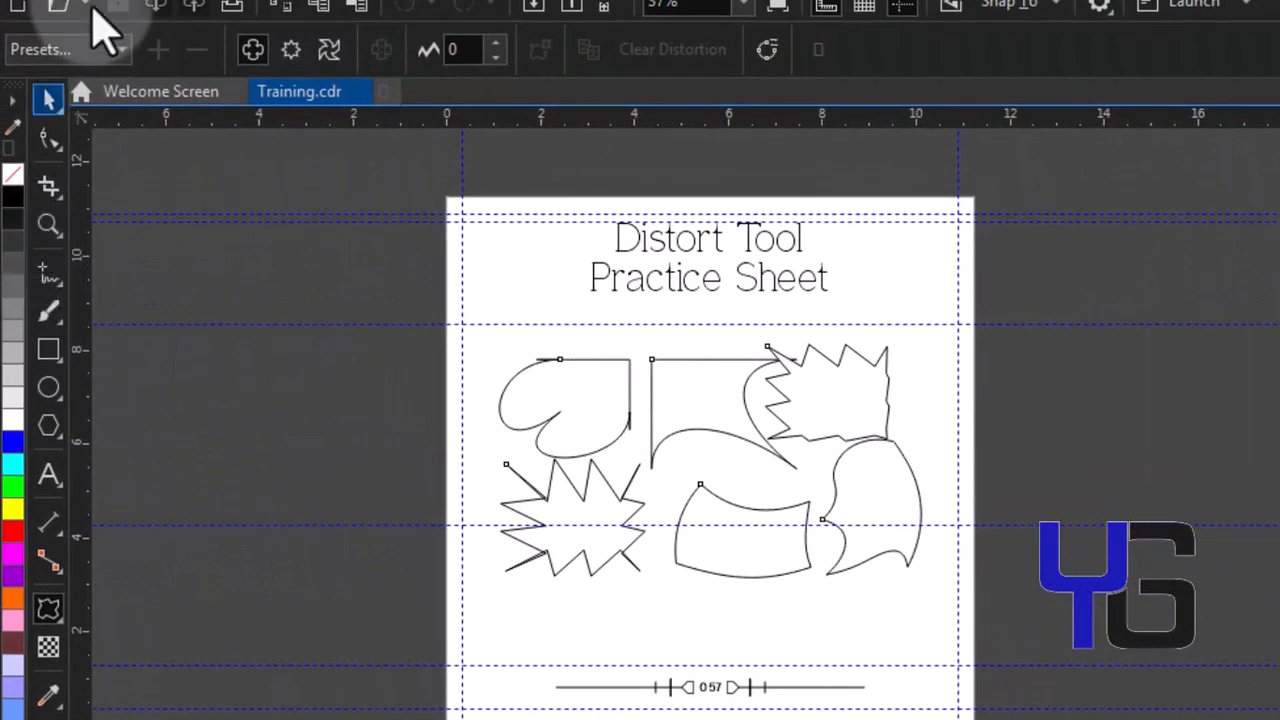
Move the group of sample distorted shapes off the page onto the pasteboard
left_click(50, 98)
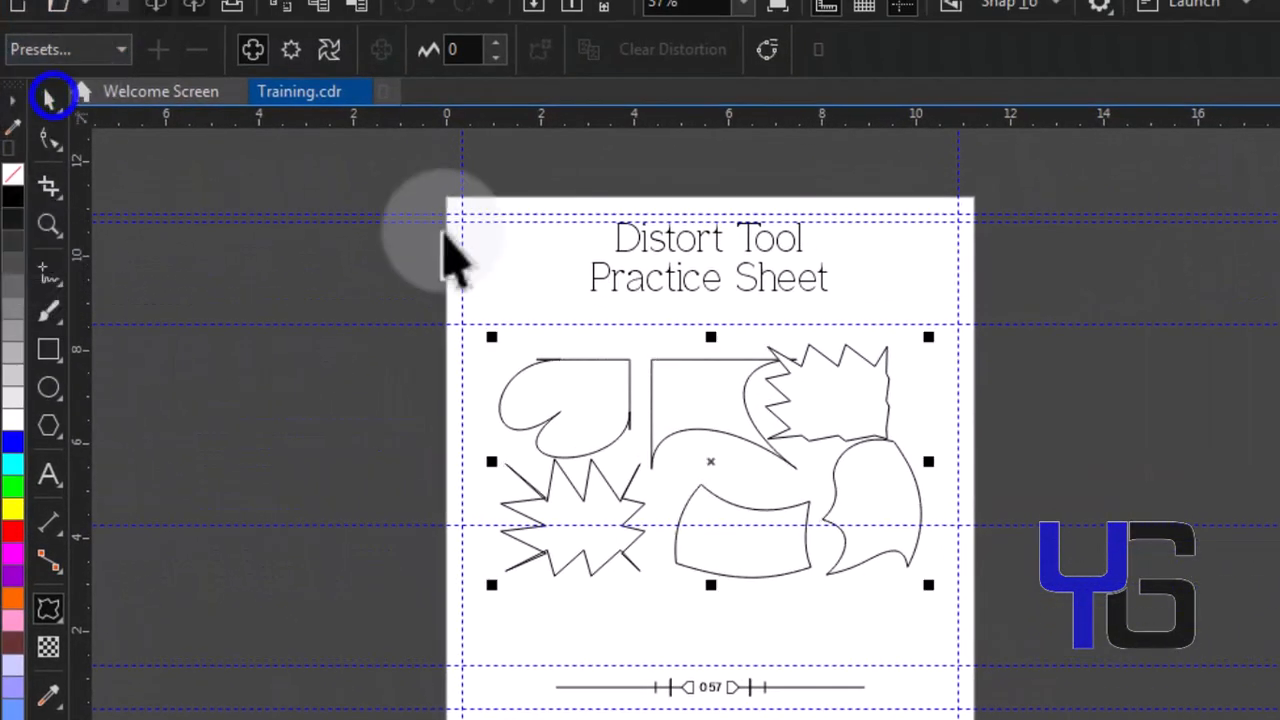
left_click(791, 406)
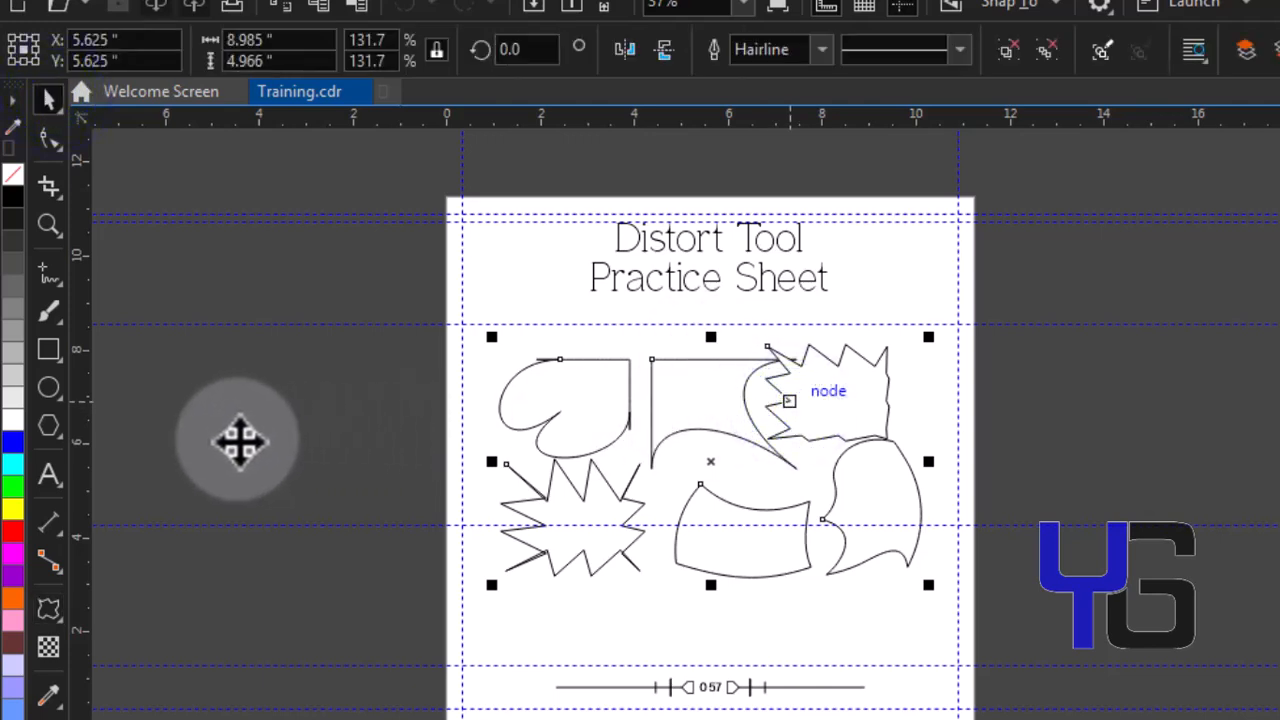
left_click(710, 460)
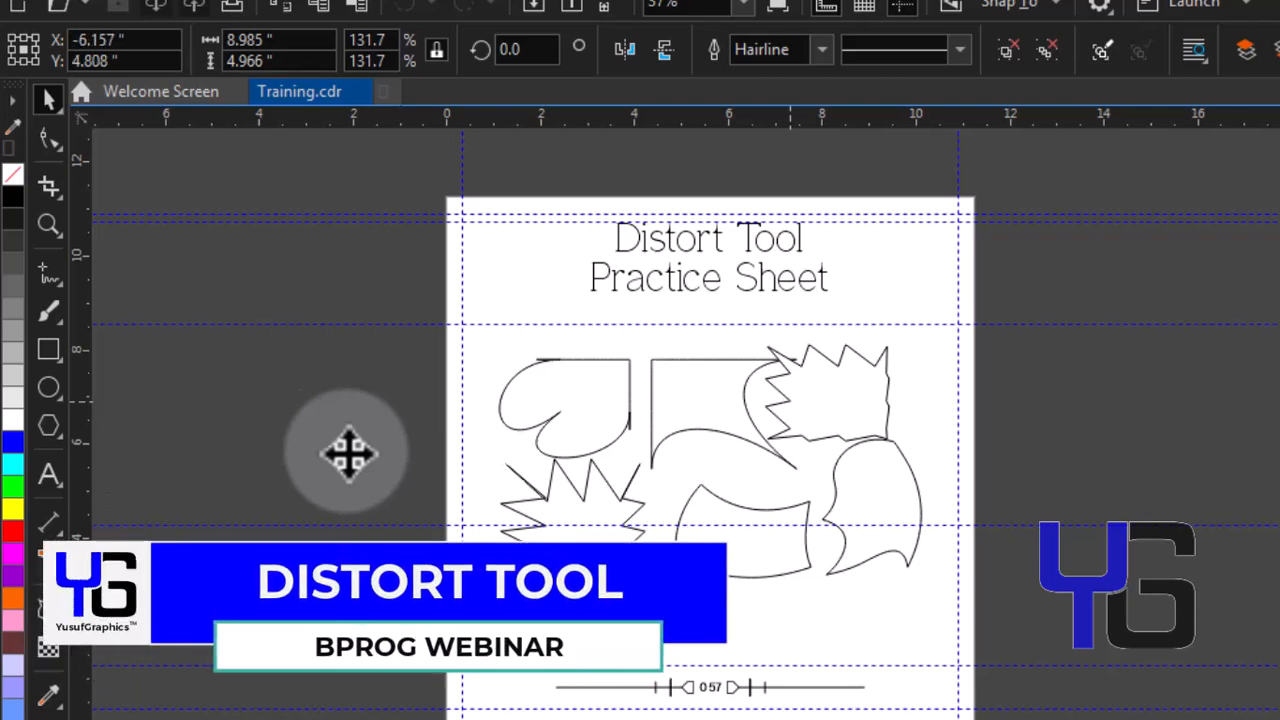
left_click_drag(349, 455, 349, 455)
left_click(388, 446)
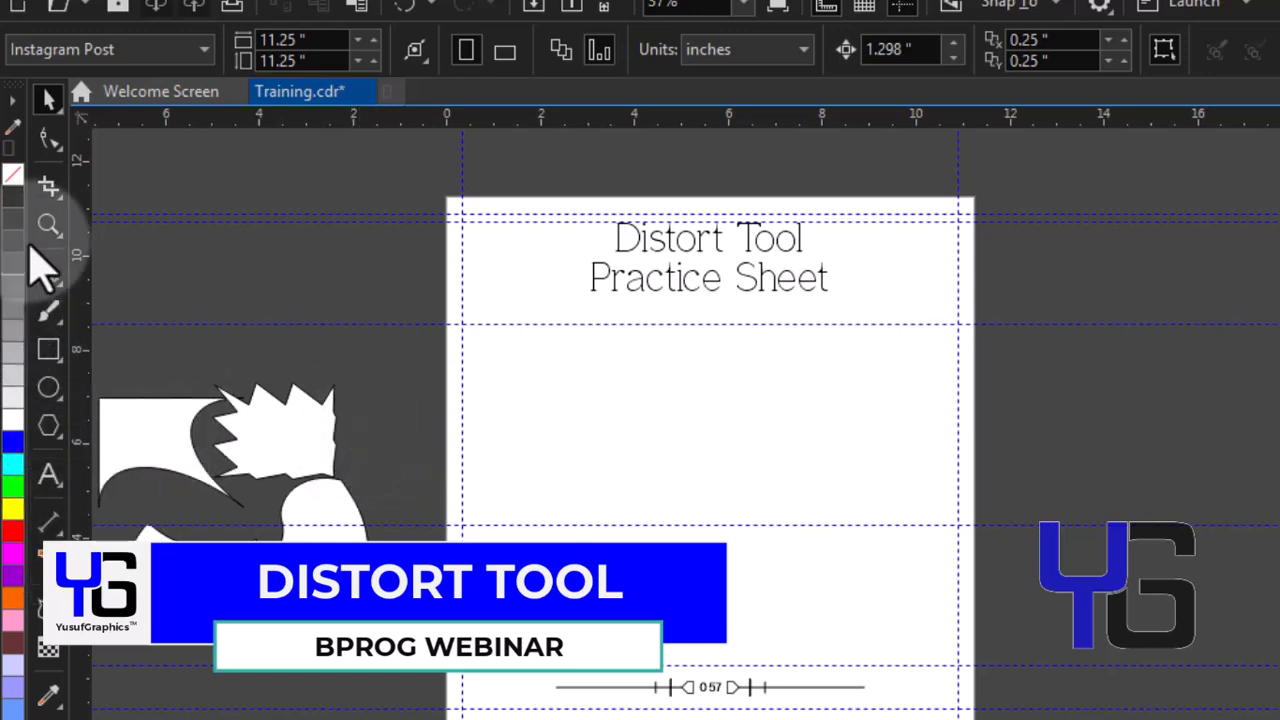
Draw a circle about 2.85 inches across in the upper-left area of the practice sheet
left_click(51, 352)
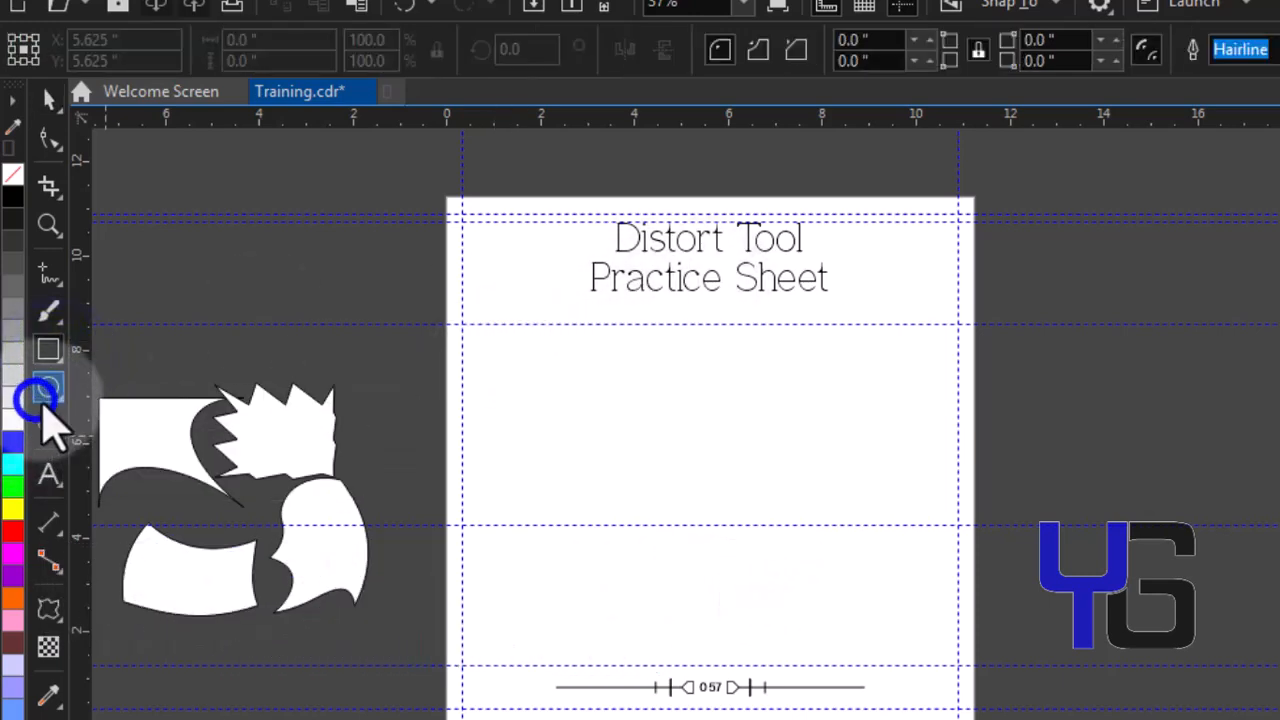
left_click(38, 400)
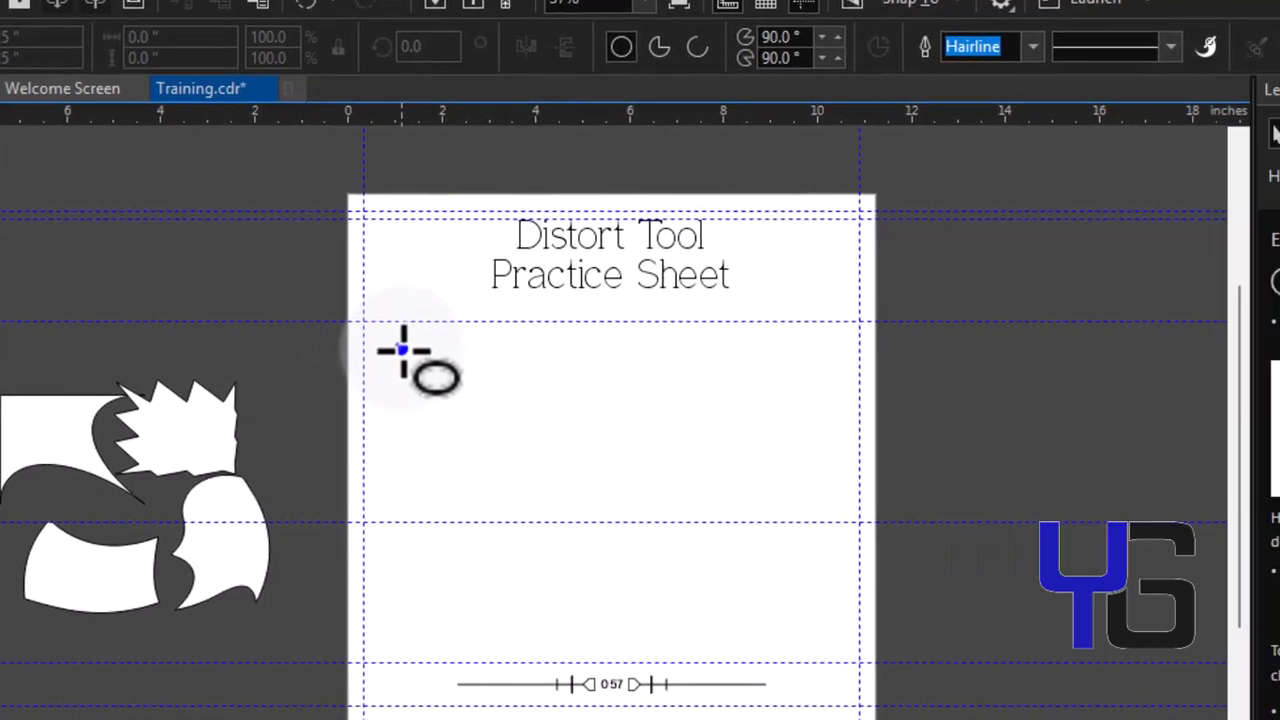
left_click(401, 350)
key("ctrl")
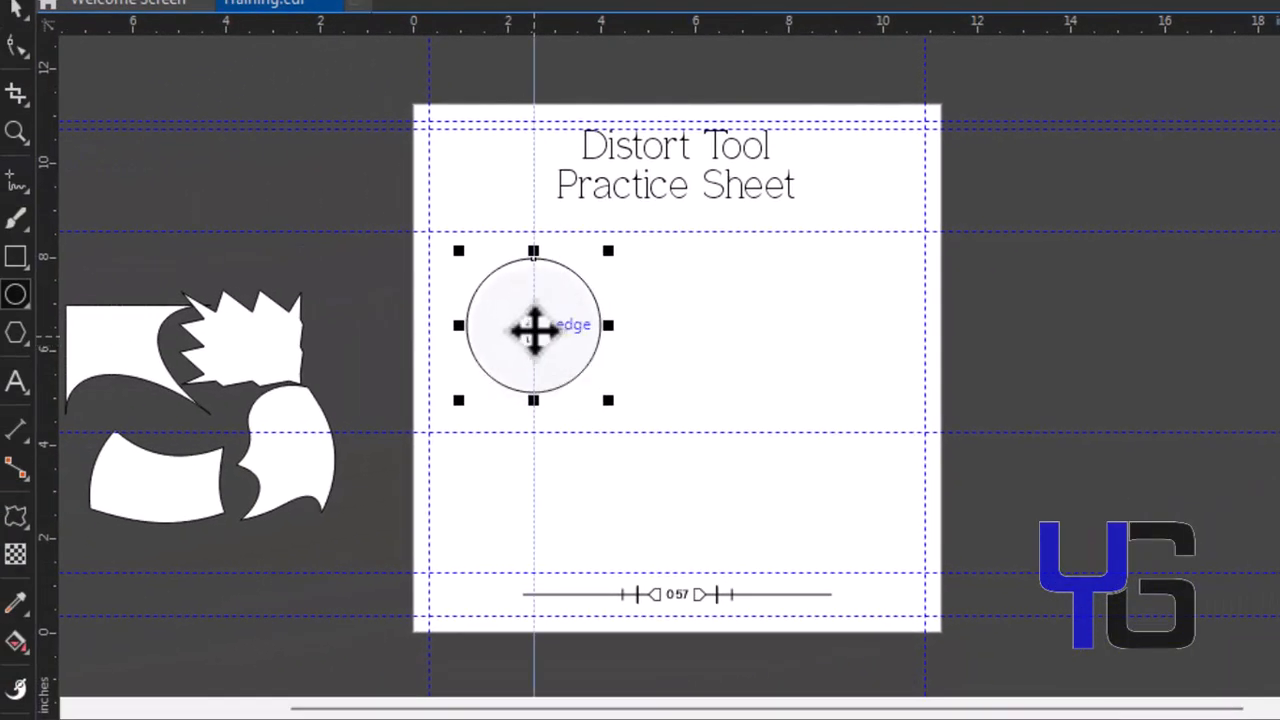
left_click(20, 528)
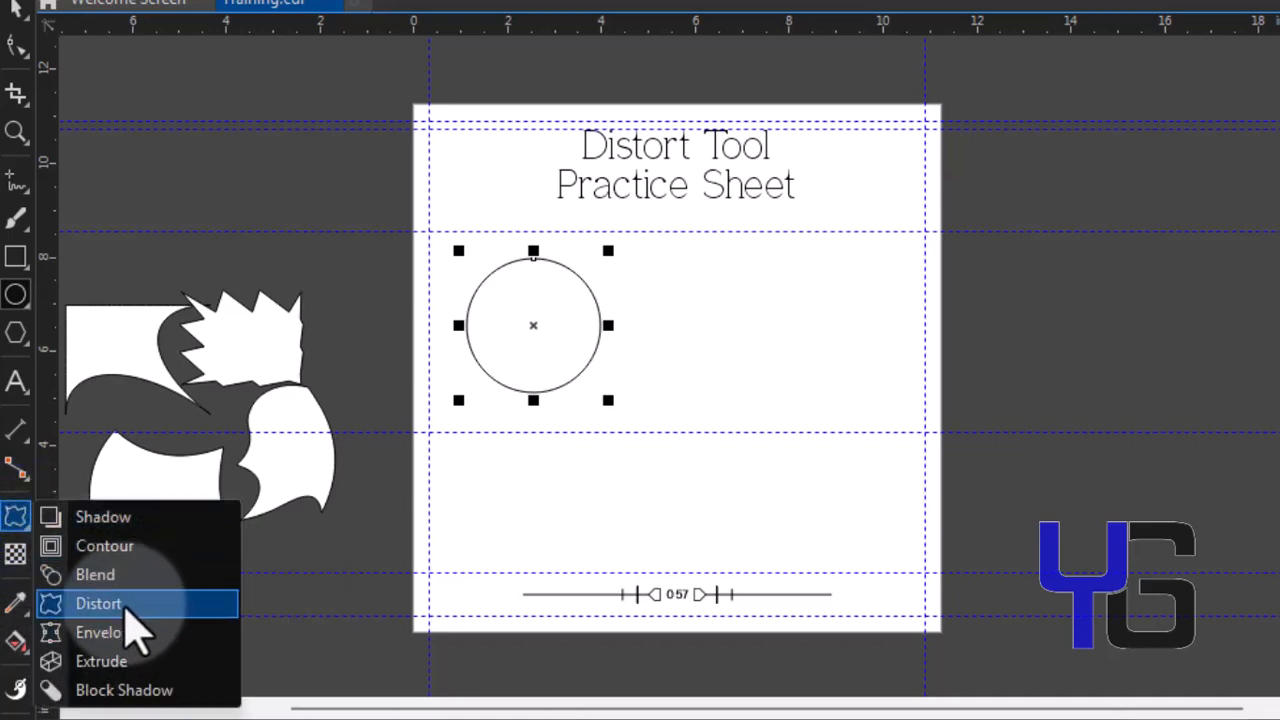
left_click(130, 603)
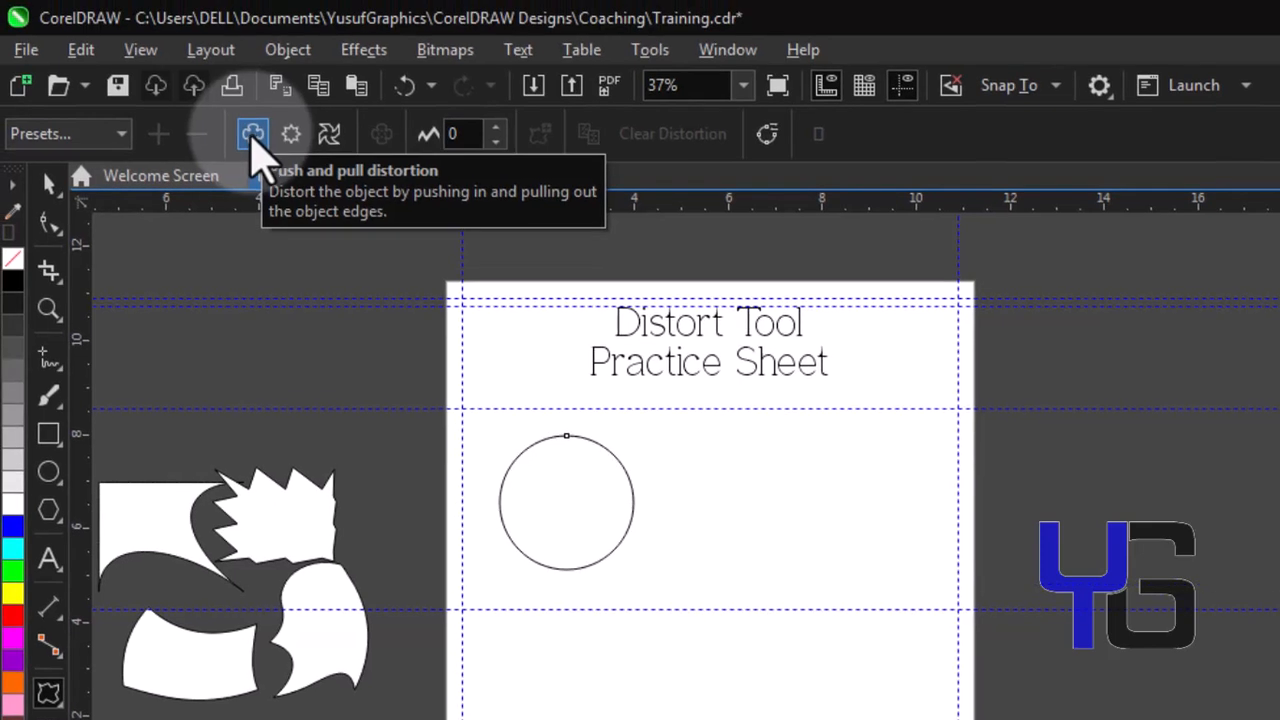
left_click(253, 135)
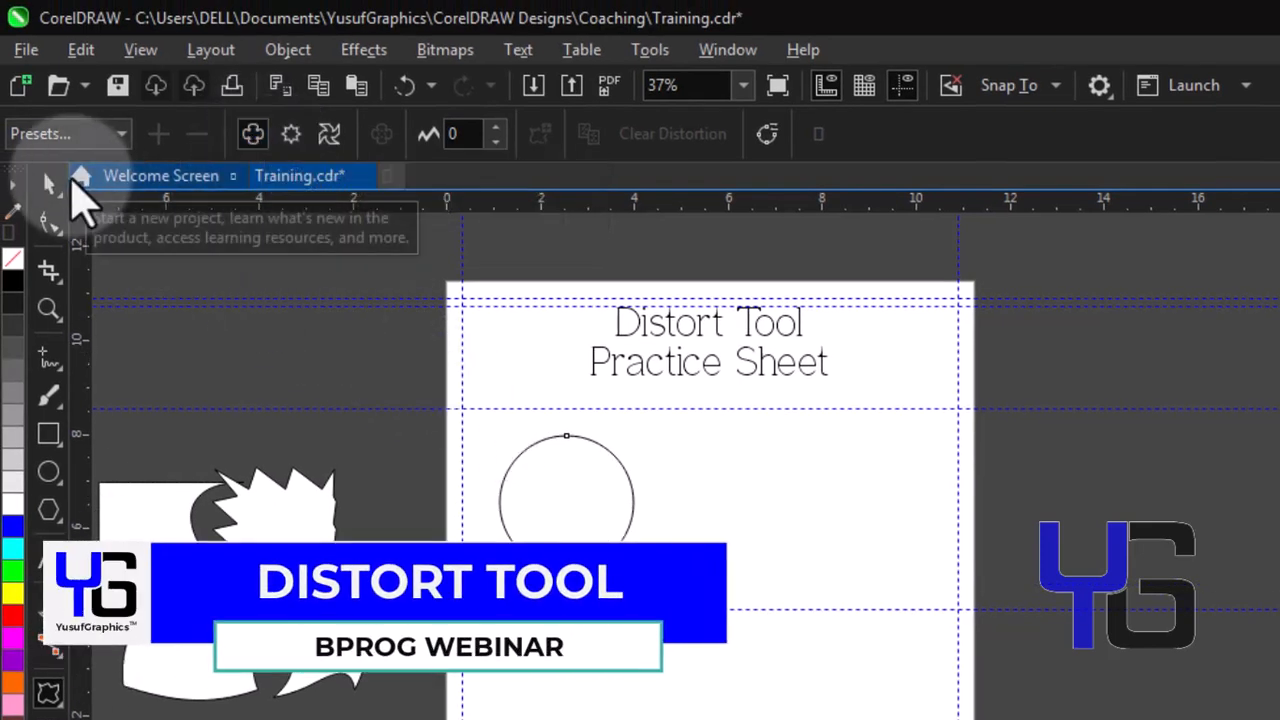
left_click(49, 183)
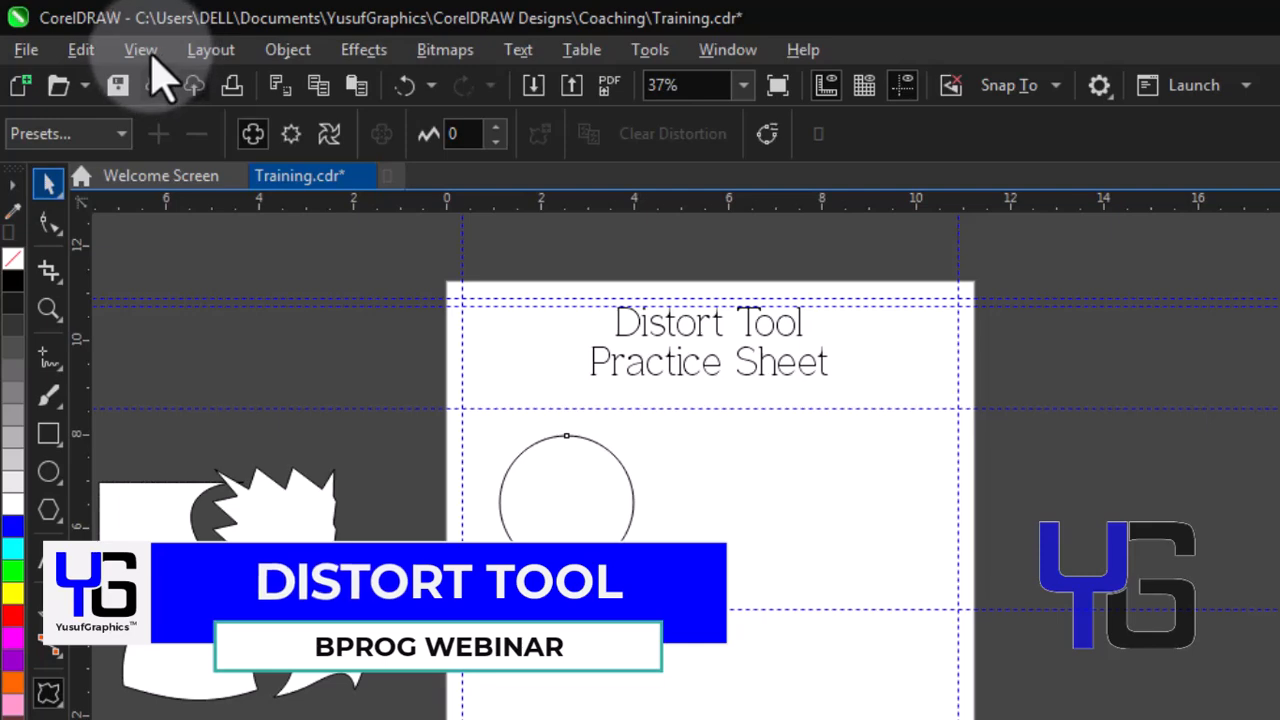
left_click(718, 618)
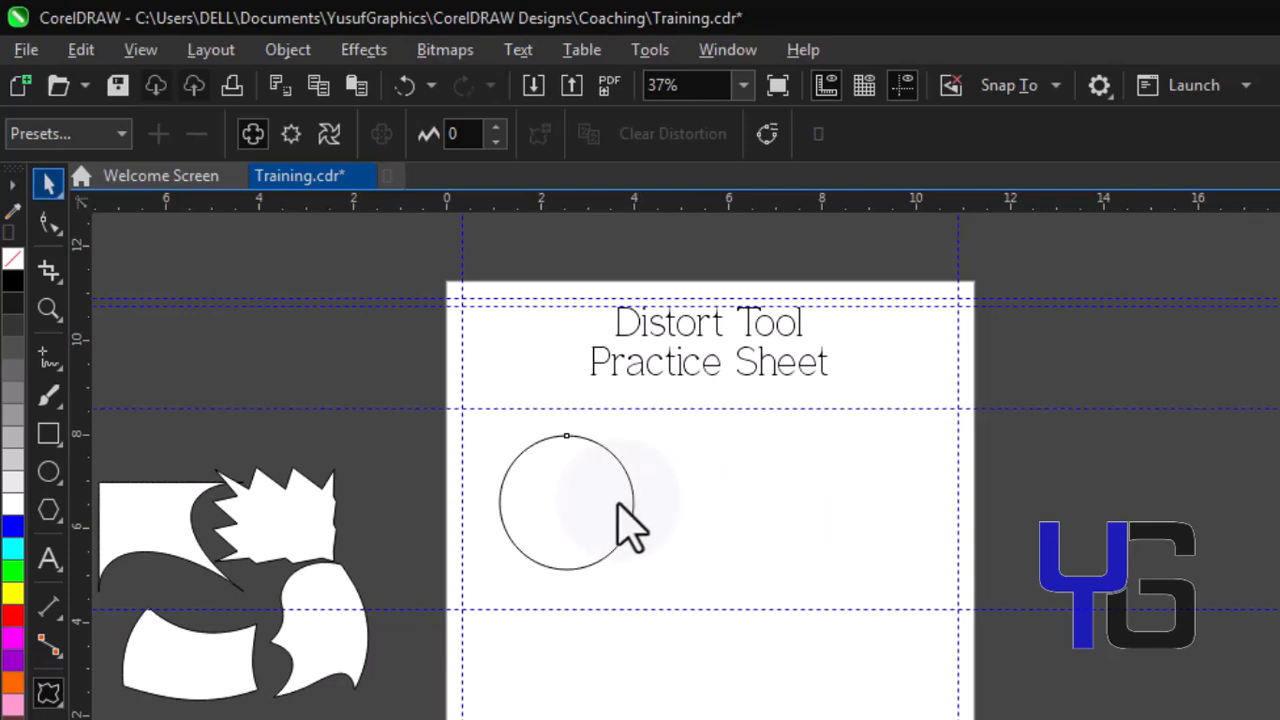
key("space")
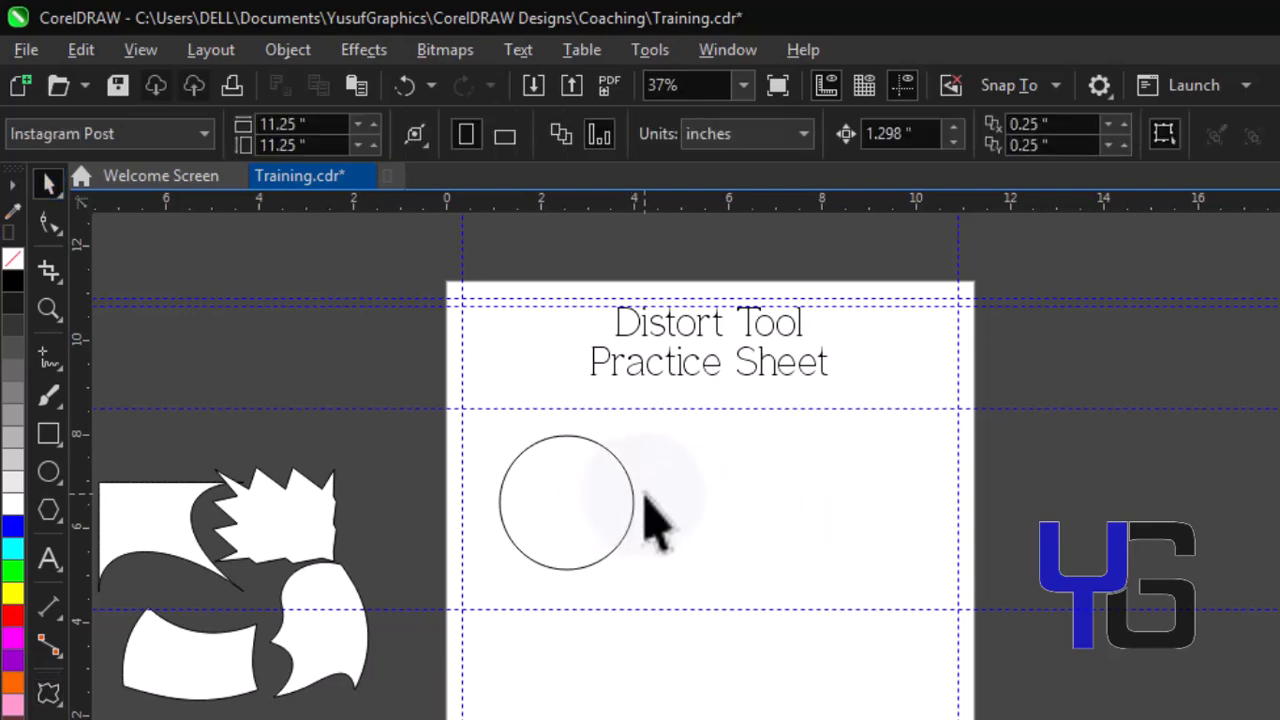
Duplicate the circle twice, placing one copy below it and another copy to its right
left_click(632, 500)
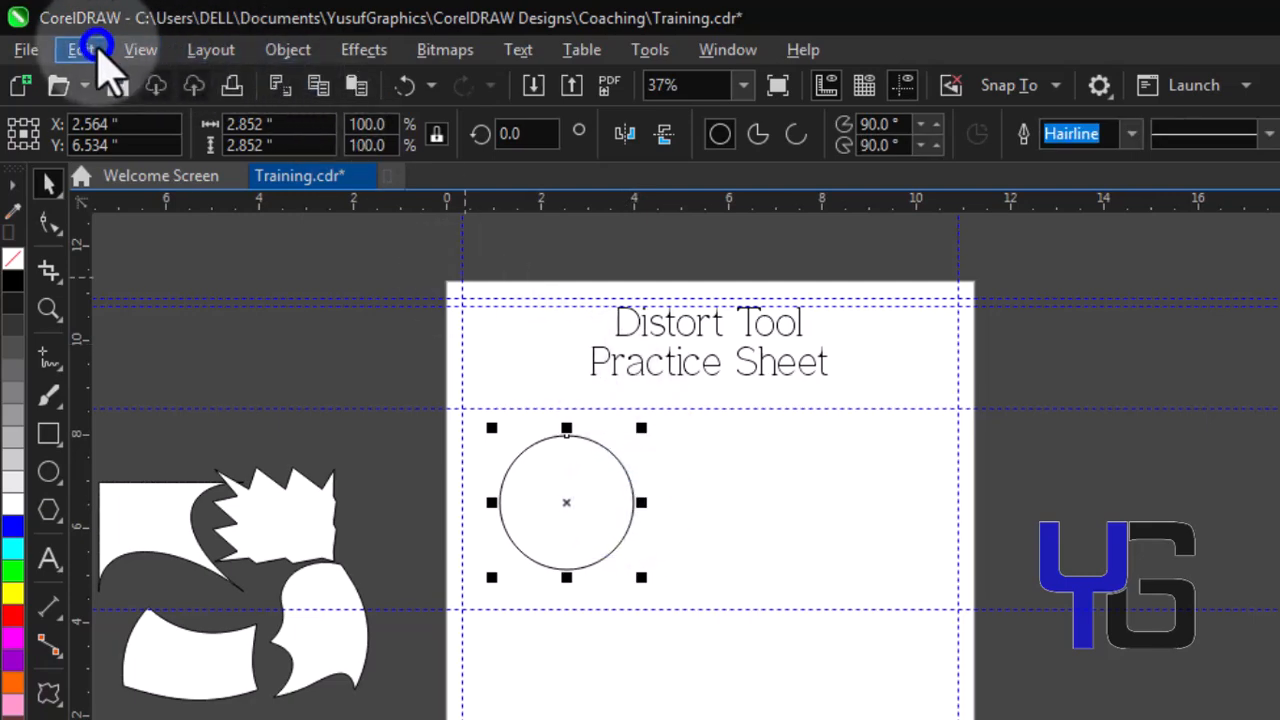
left_click(90, 48)
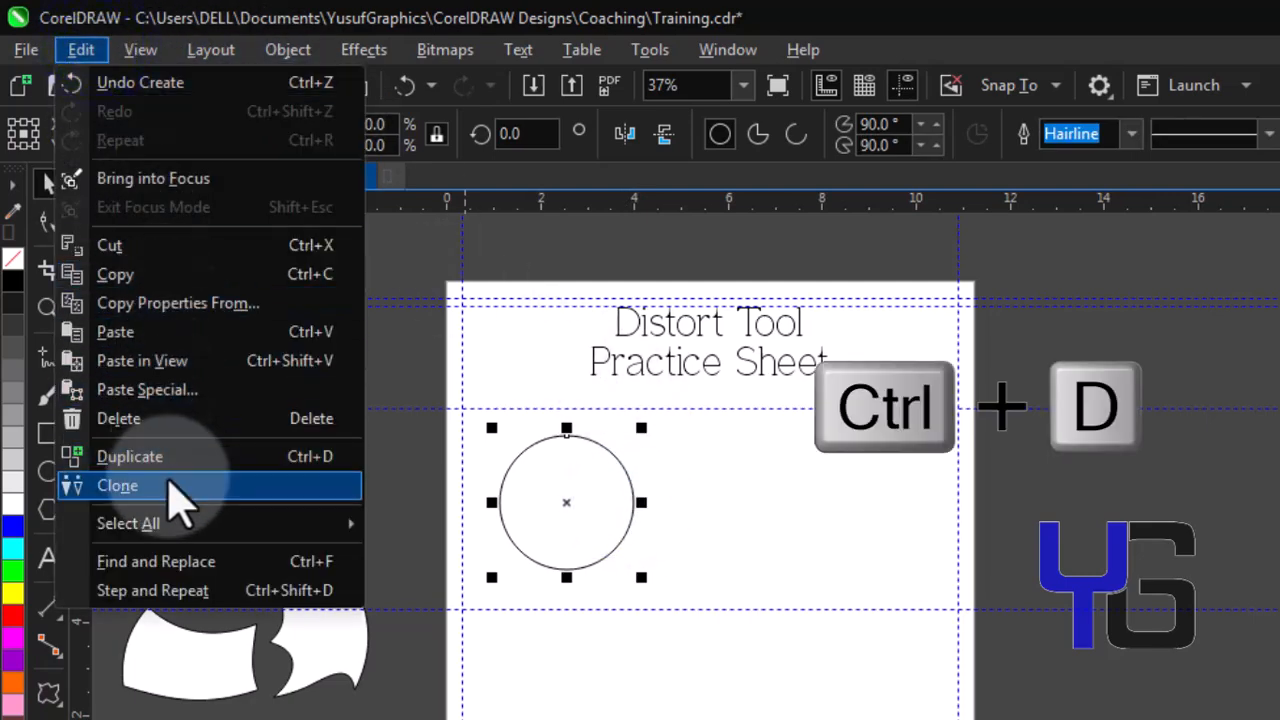
left_click(214, 456)
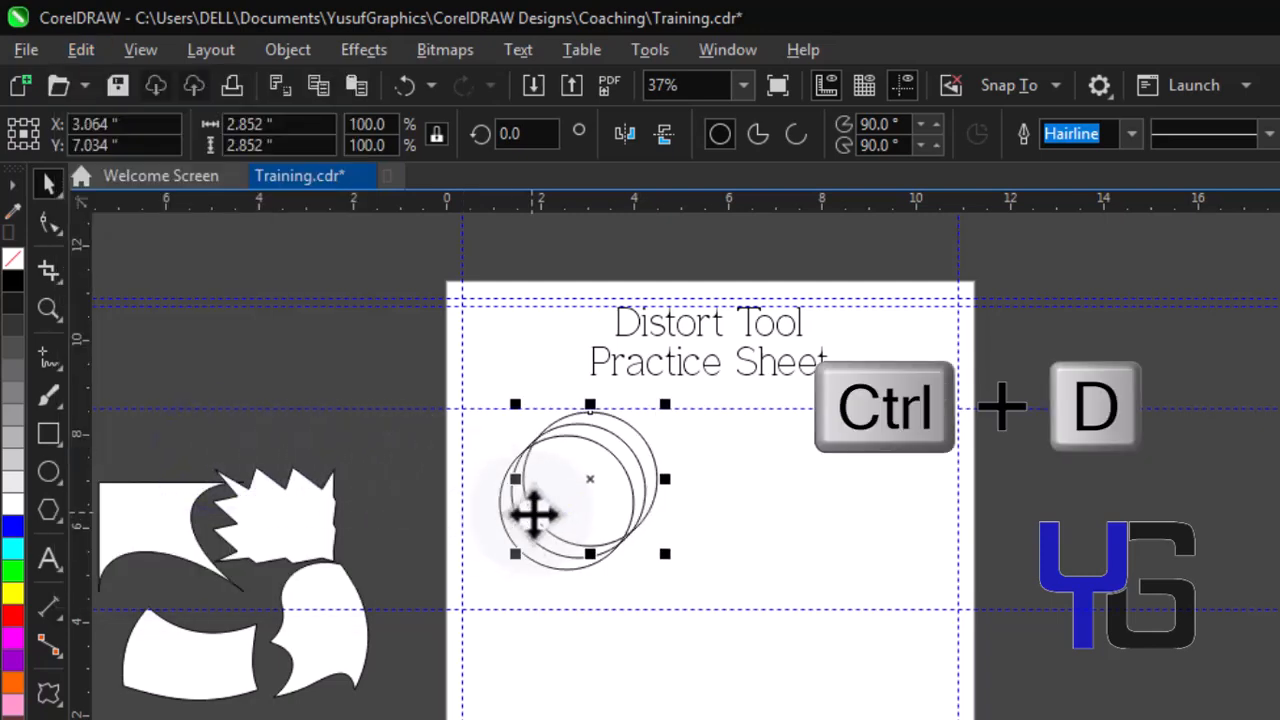
left_click_drag(591, 477, 573, 686)
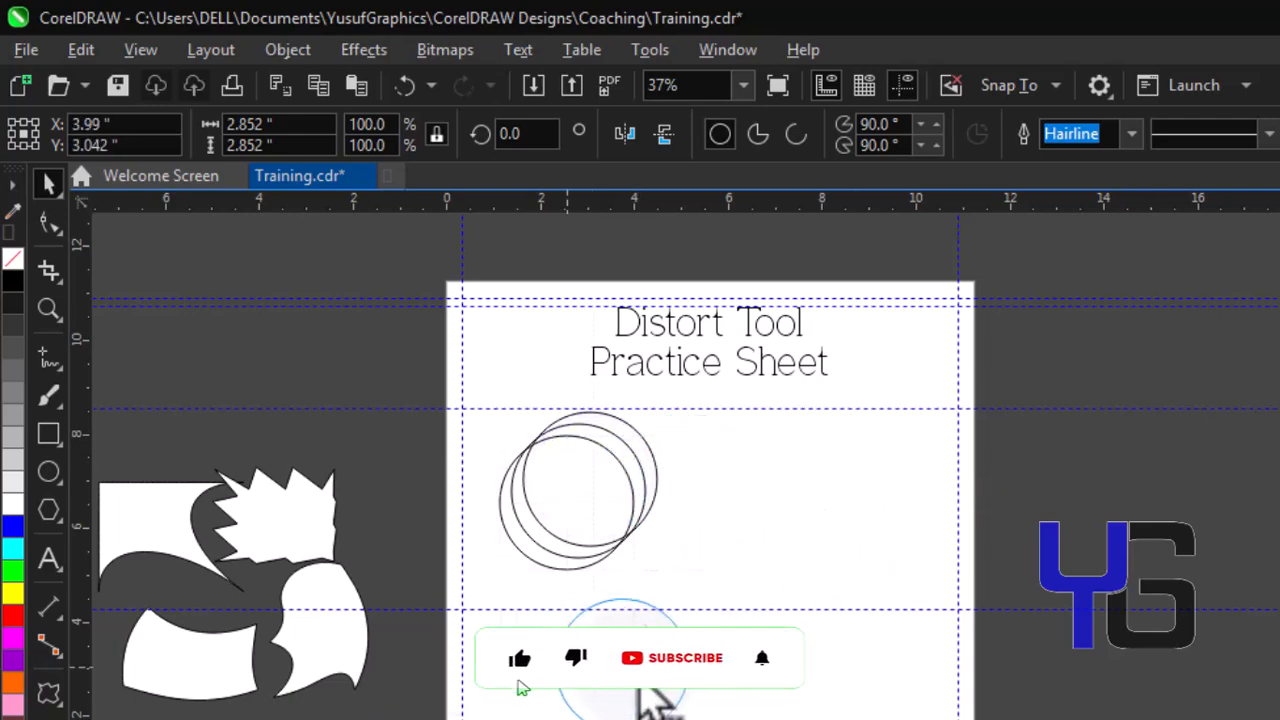
left_click_drag(676, 690, 676, 690)
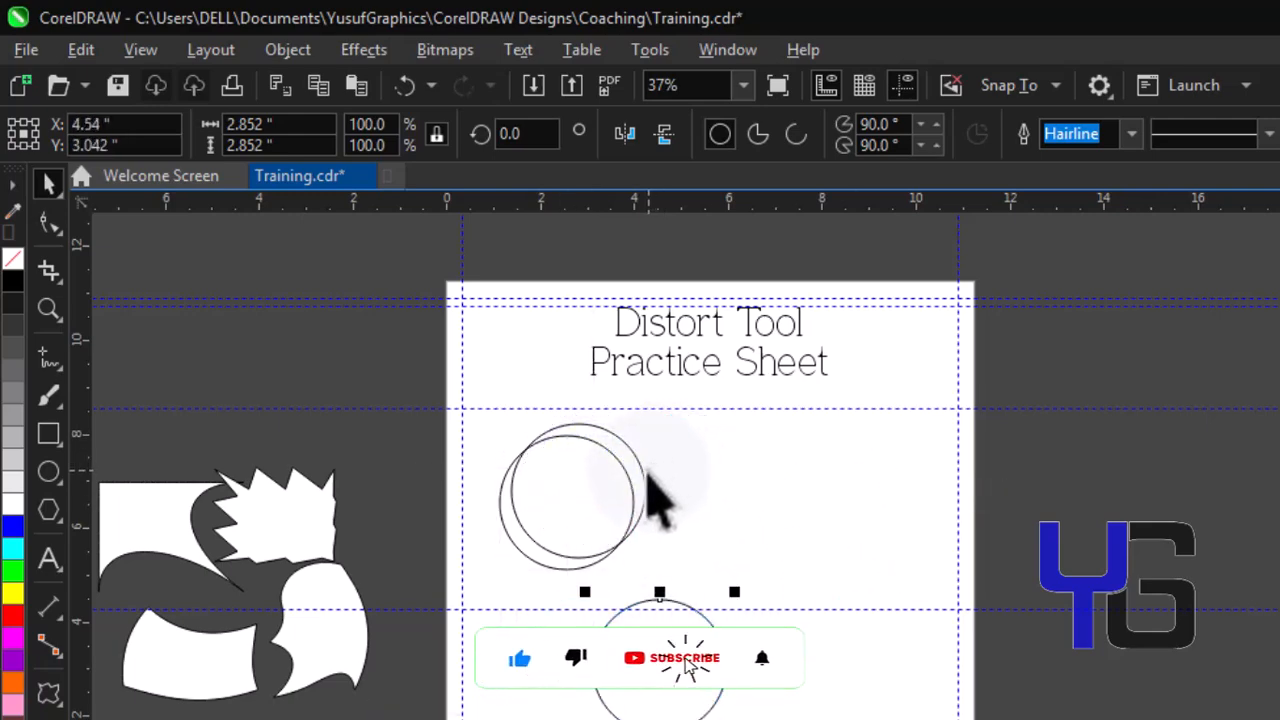
left_click_drag(645, 478, 900, 492)
Apply a Push and pull distortion to the upper-left circle with the Distort tool
left_click(607, 500)
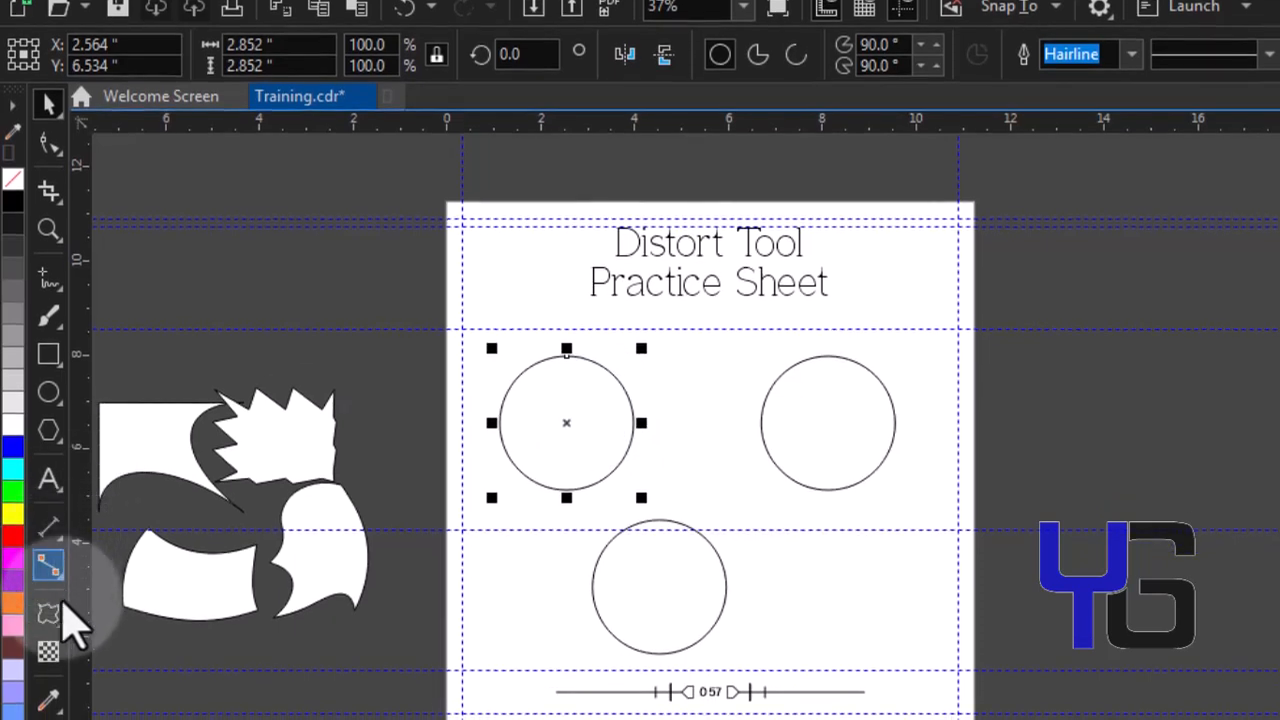
left_click(52, 618)
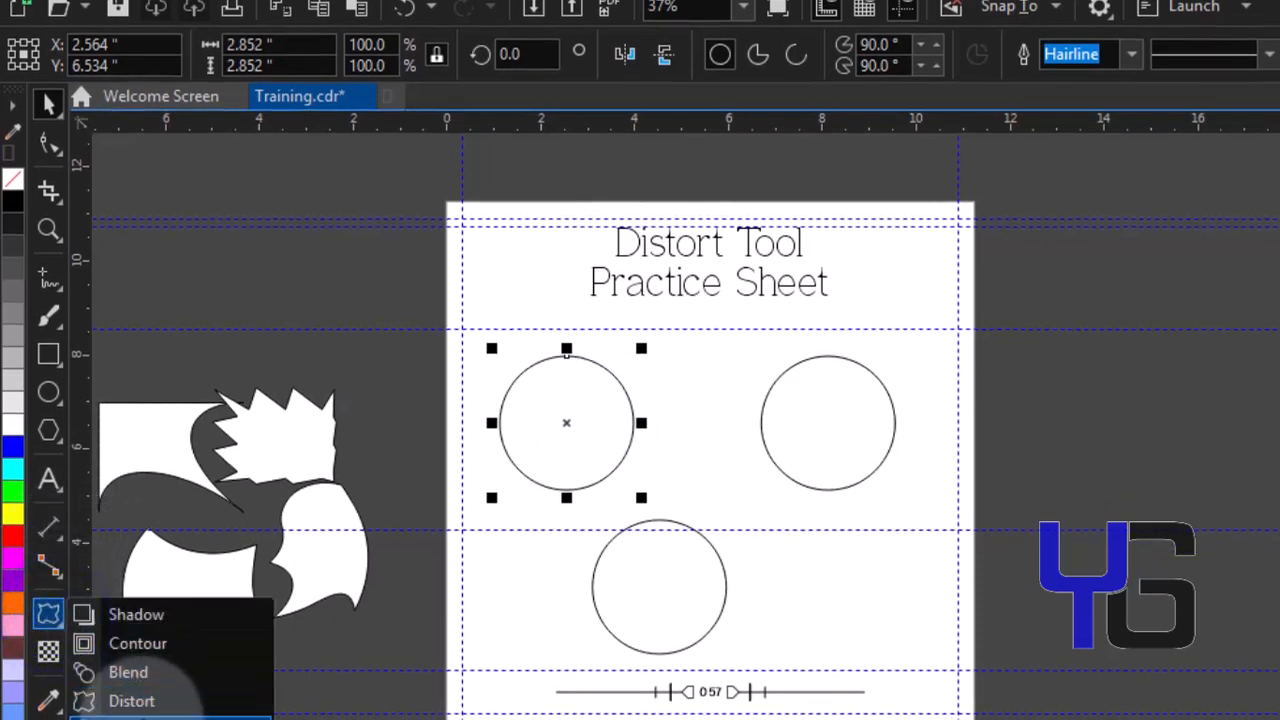
left_click(140, 701)
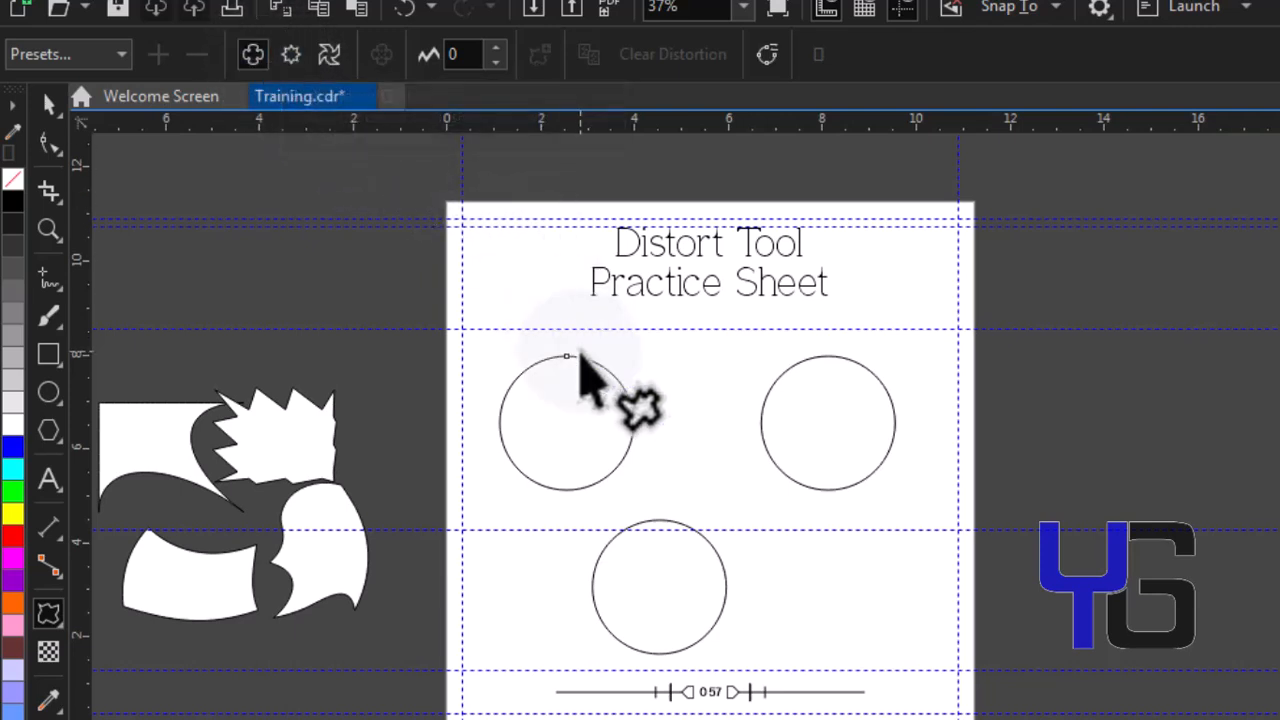
left_click_drag(567, 357, 596, 324)
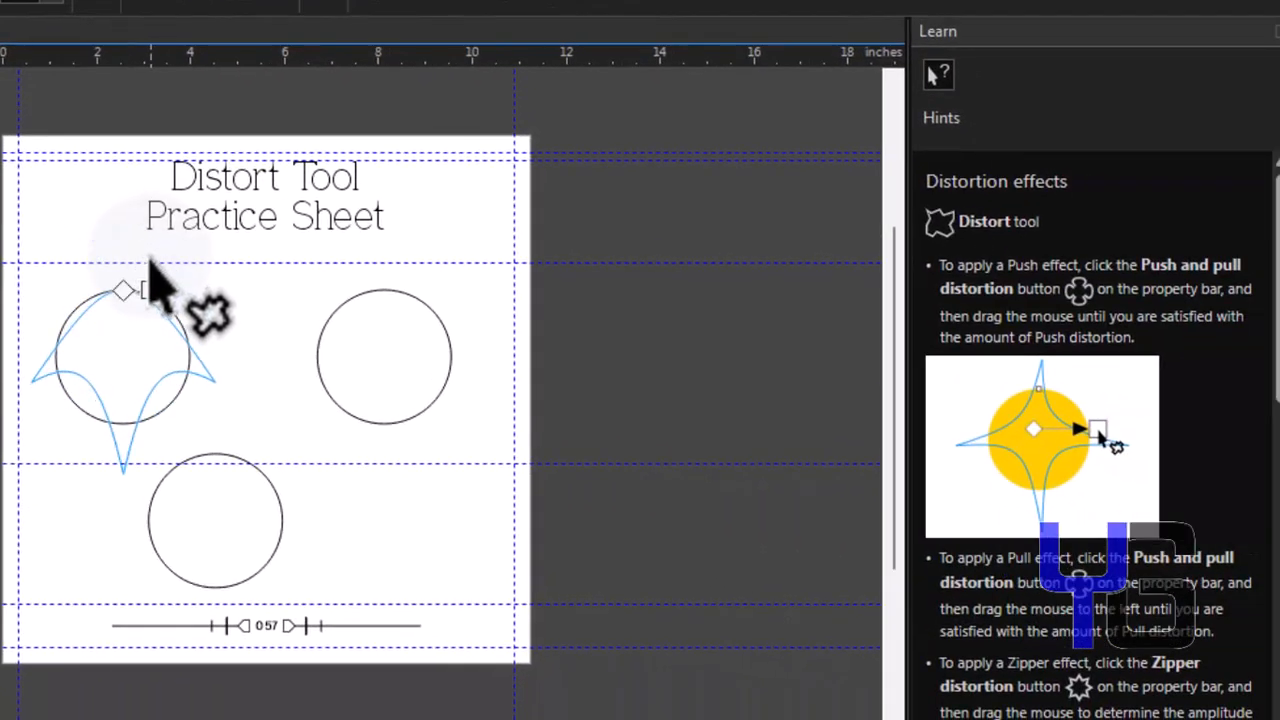
left_click_drag(150, 258, 148, 348)
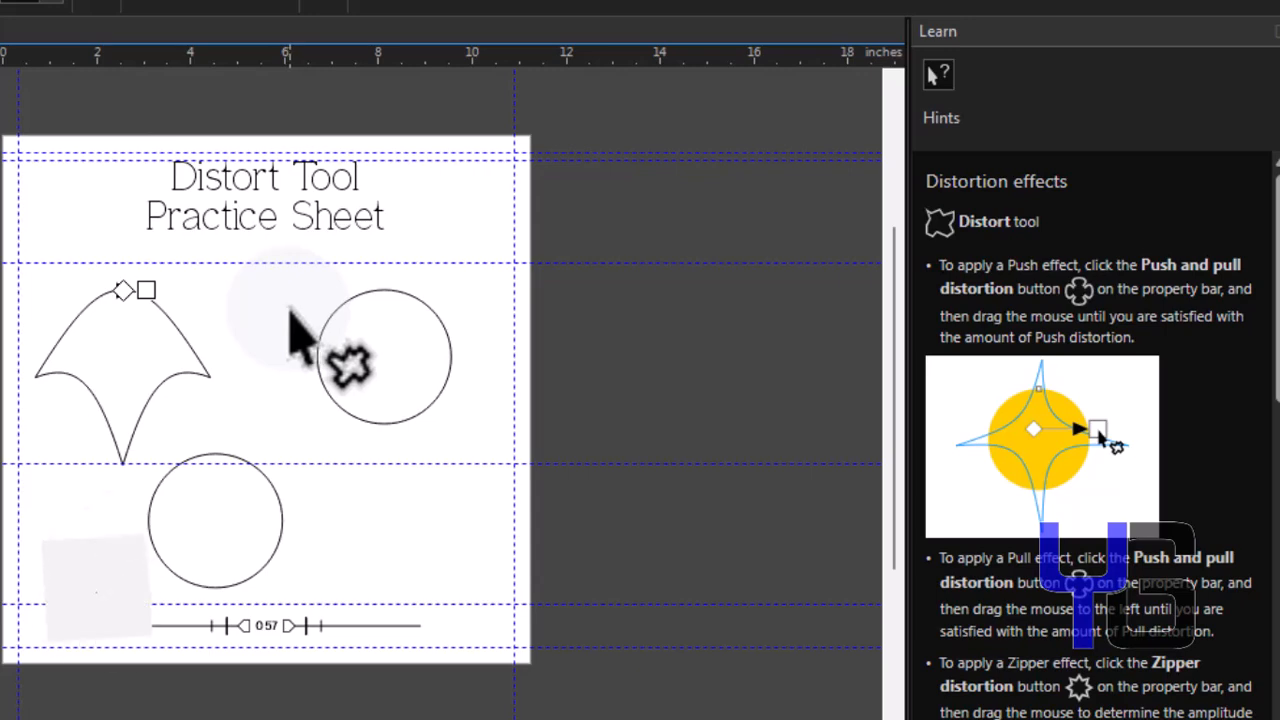
Clear the distortion from the upper-left shape, then undo the clearing
left_click(390, 294)
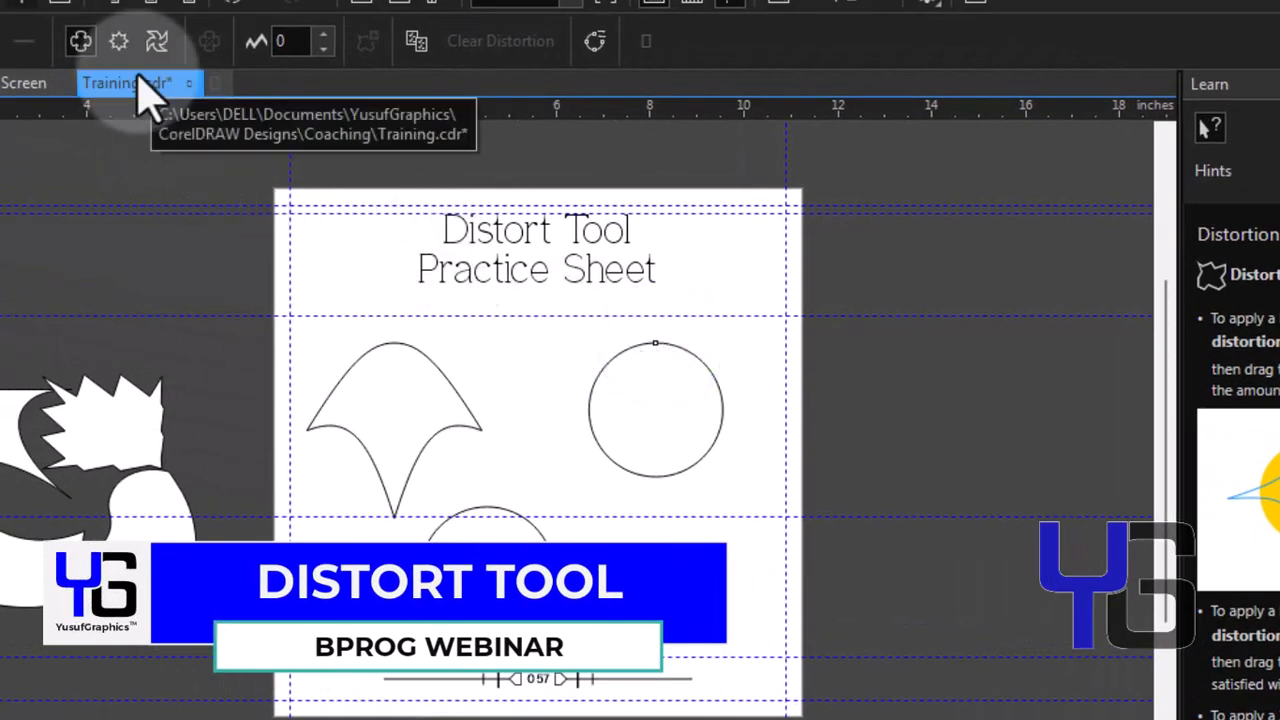
left_click(360, 355)
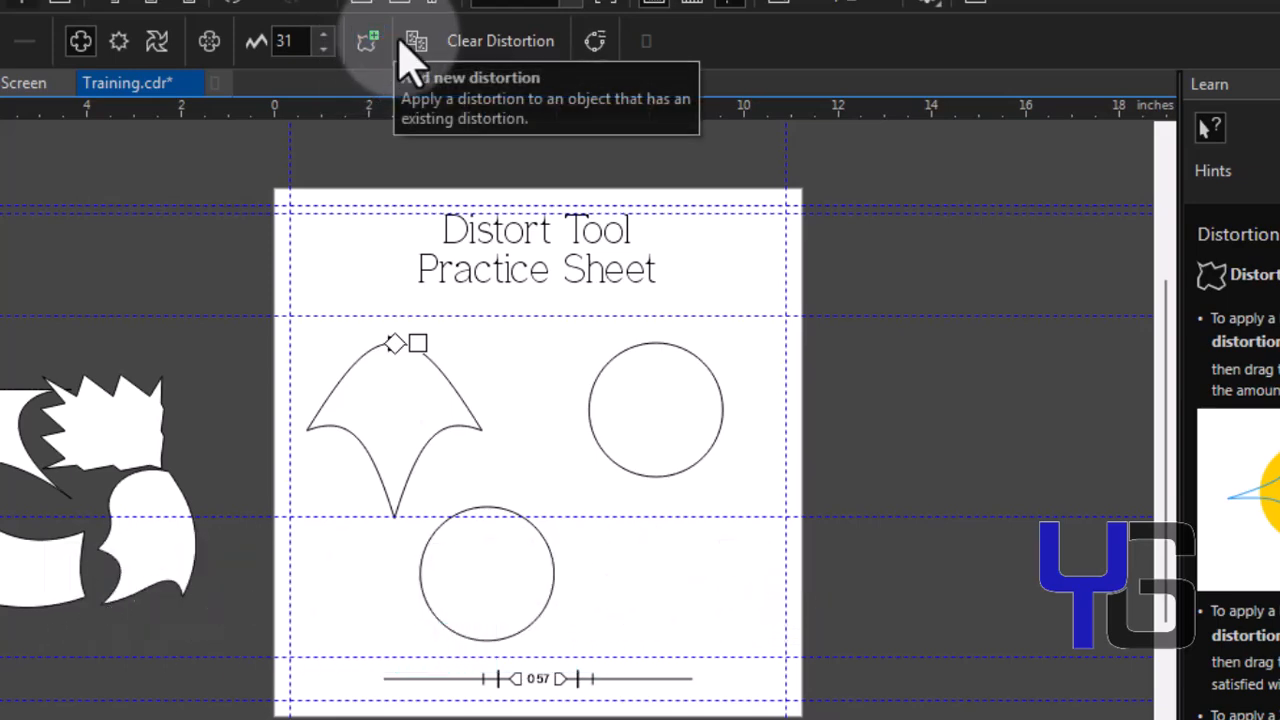
left_click(480, 46)
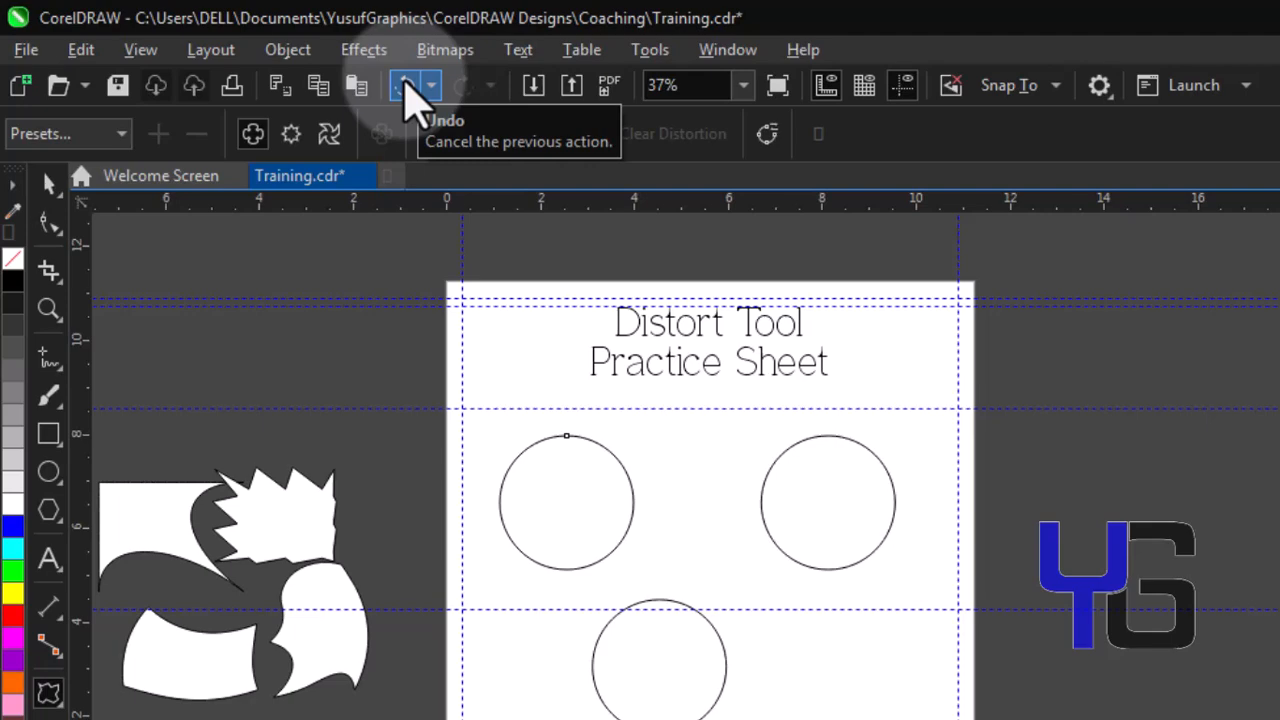
left_click(81, 49)
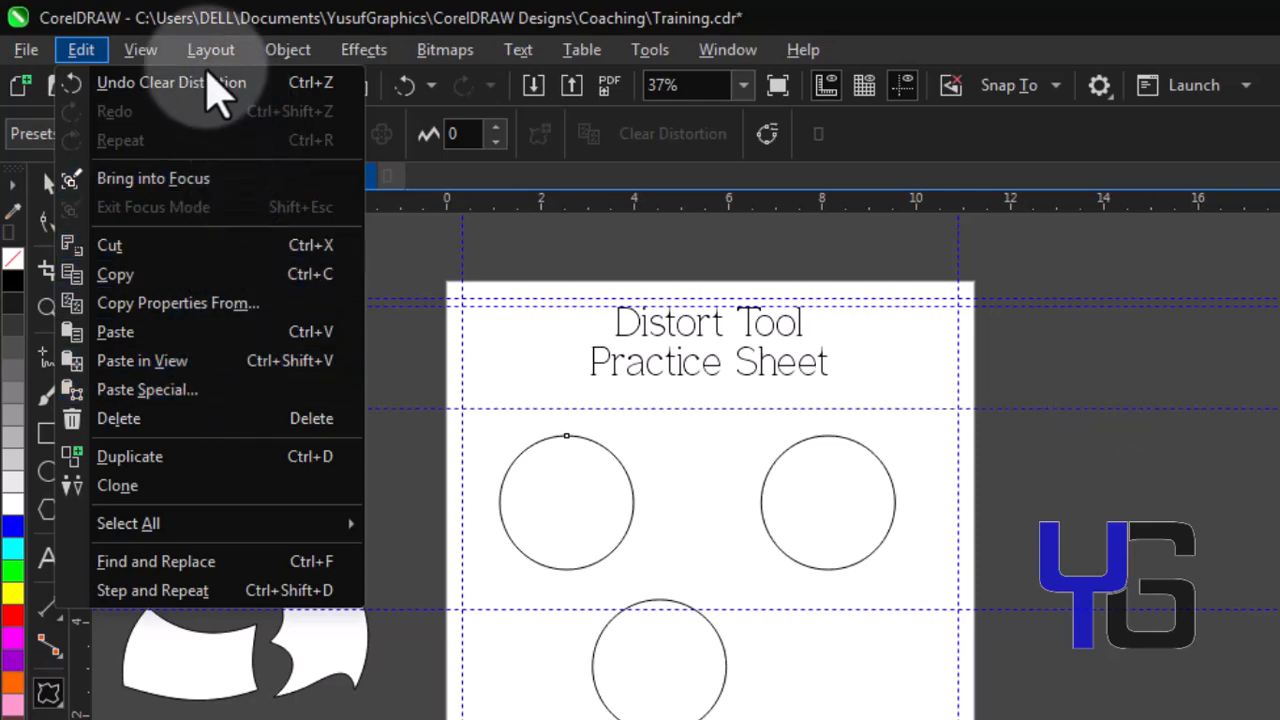
left_click(208, 84)
Apply a Zipper distortion to the right circle, dragging downward from its top
left_click(878, 470)
left_click(291, 136)
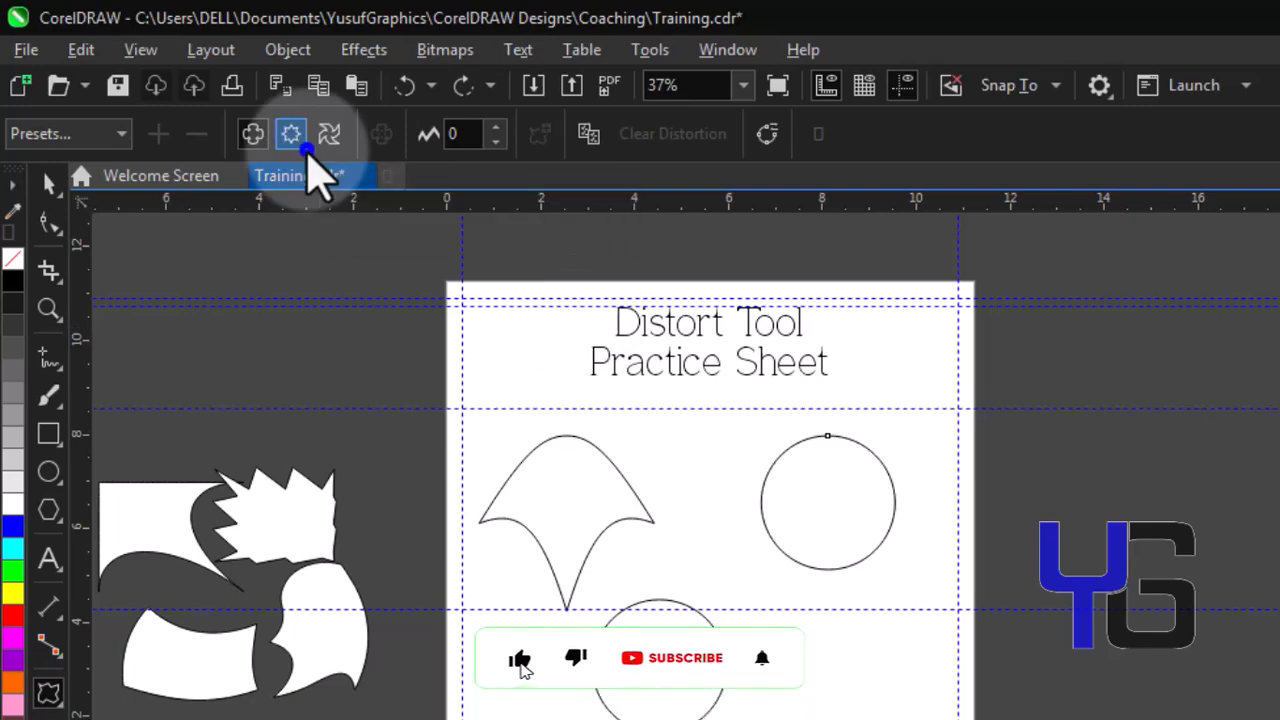
left_click(291, 135)
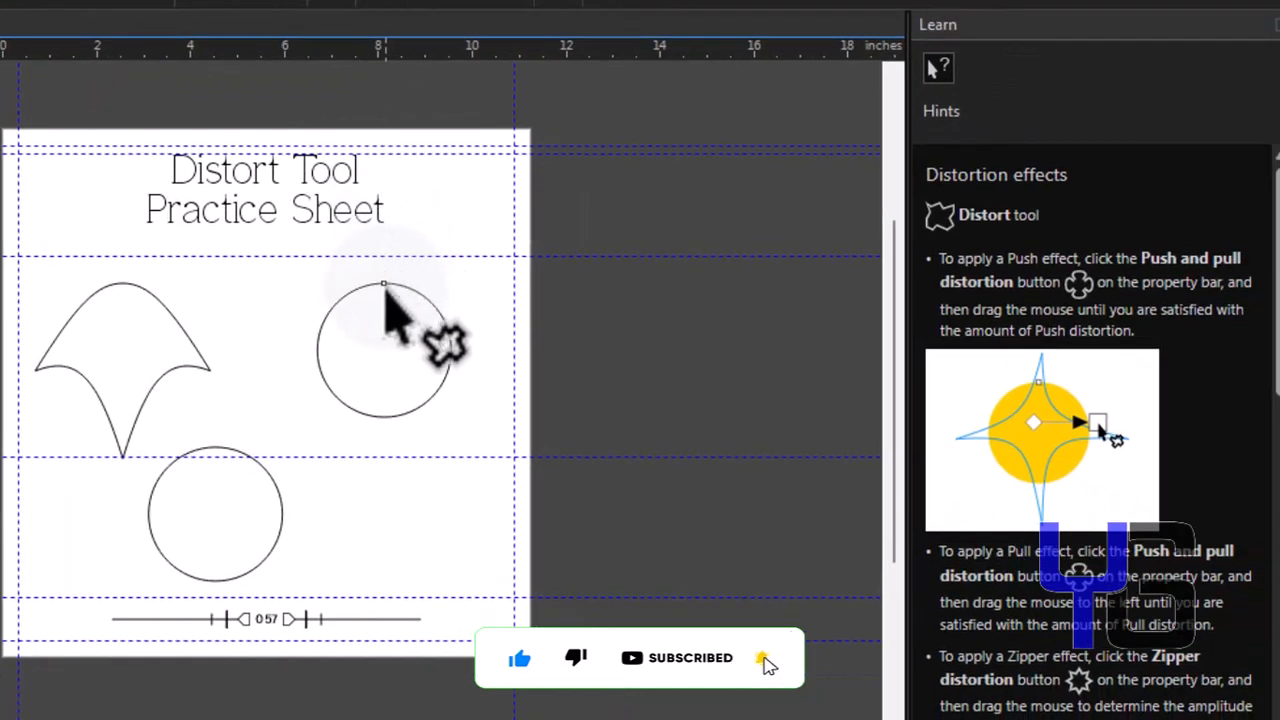
left_click_drag(385, 285, 385, 490)
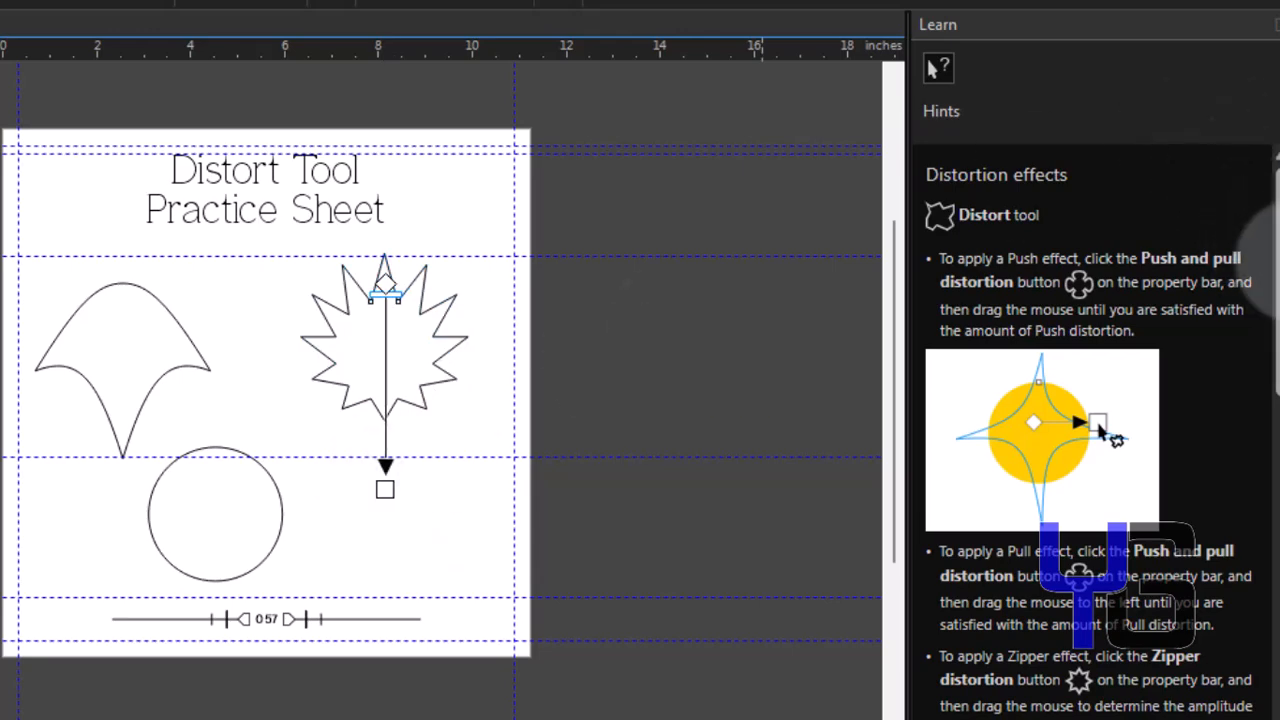
scroll(1265, 245, "down", 4)
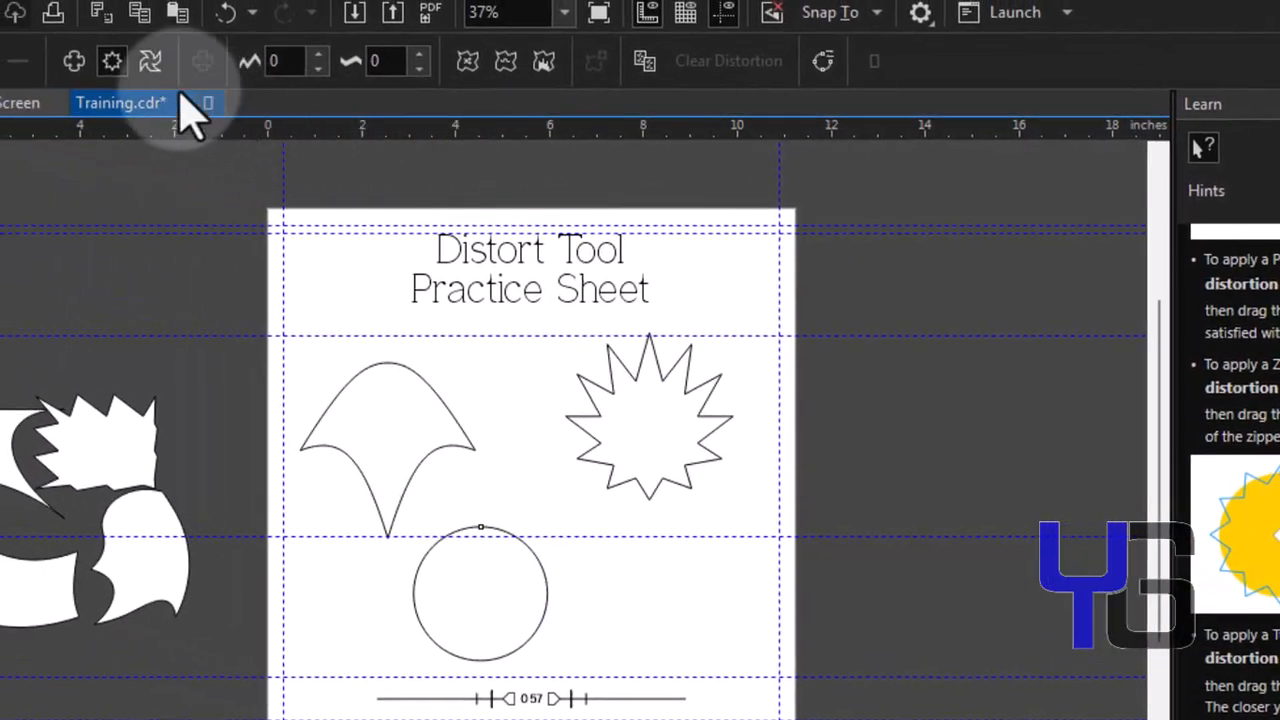
Apply a Twister distortion to the bottom circle
left_click(152, 64)
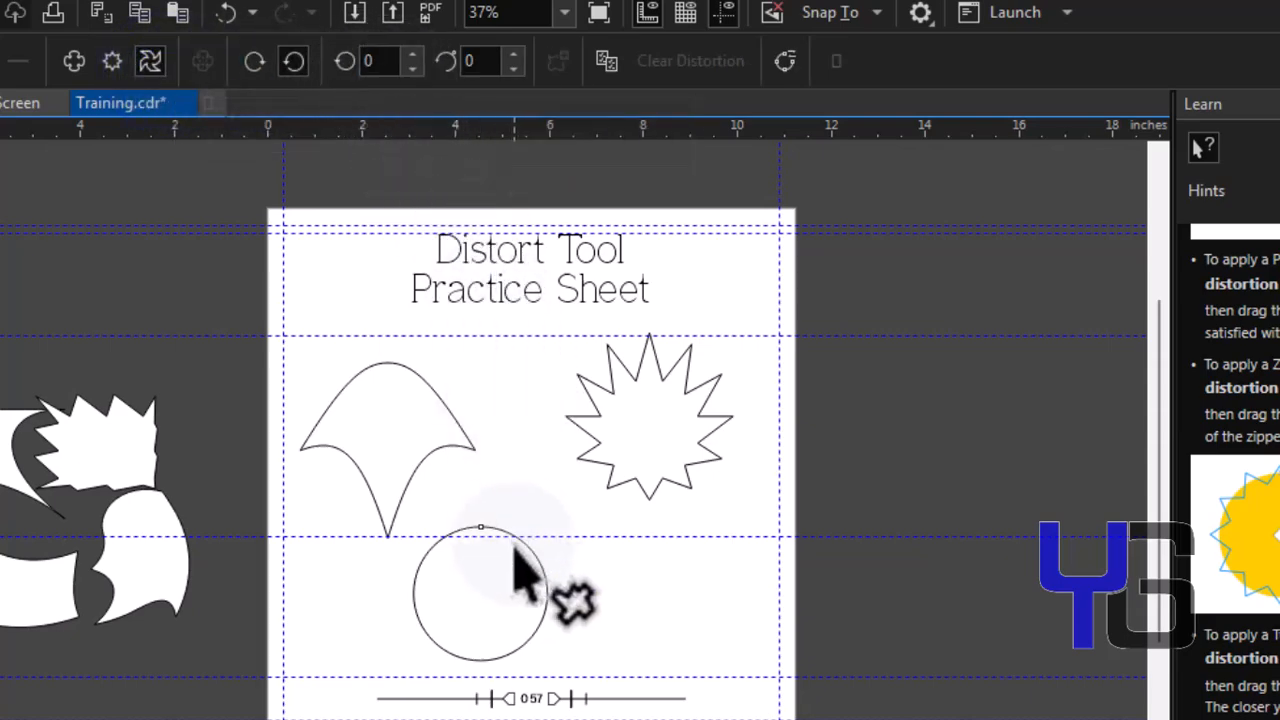
left_click_drag(483, 527, 506, 446)
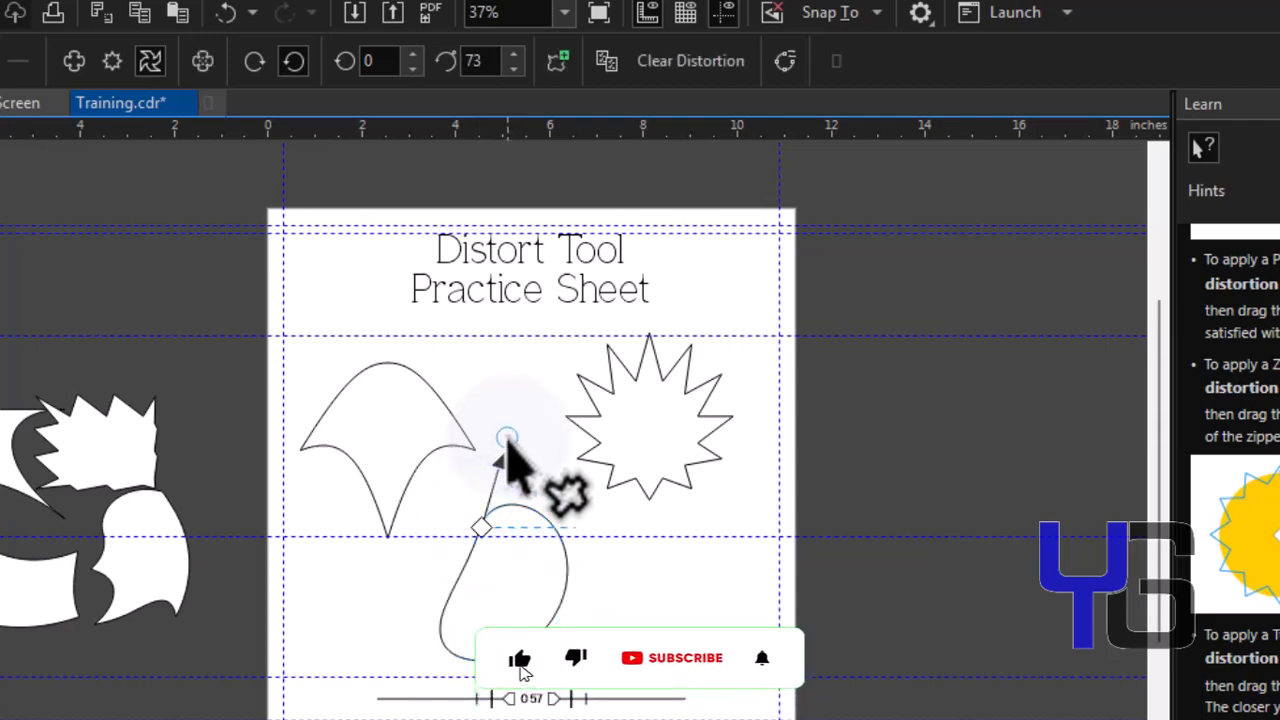
Twist the bottom circle further with additional circular drags of the Twister distortion
left_click_drag(497, 570, 498, 605)
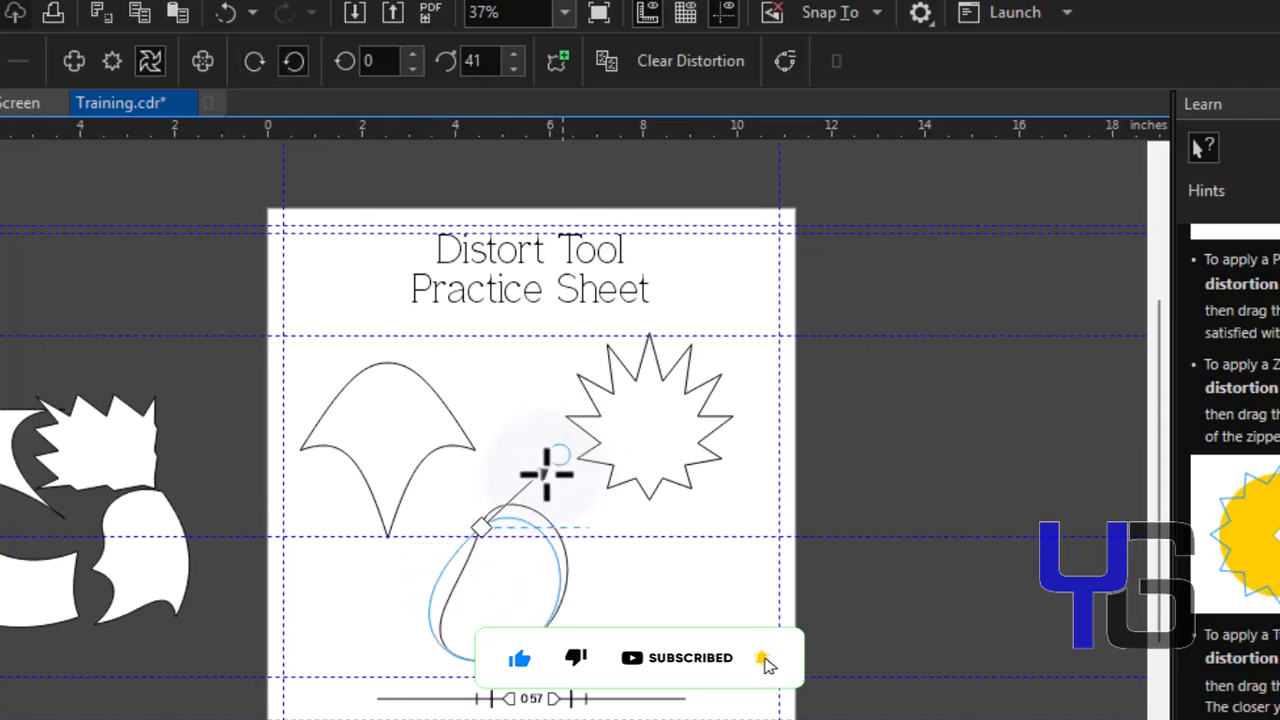
left_click_drag(437, 625, 378, 550)
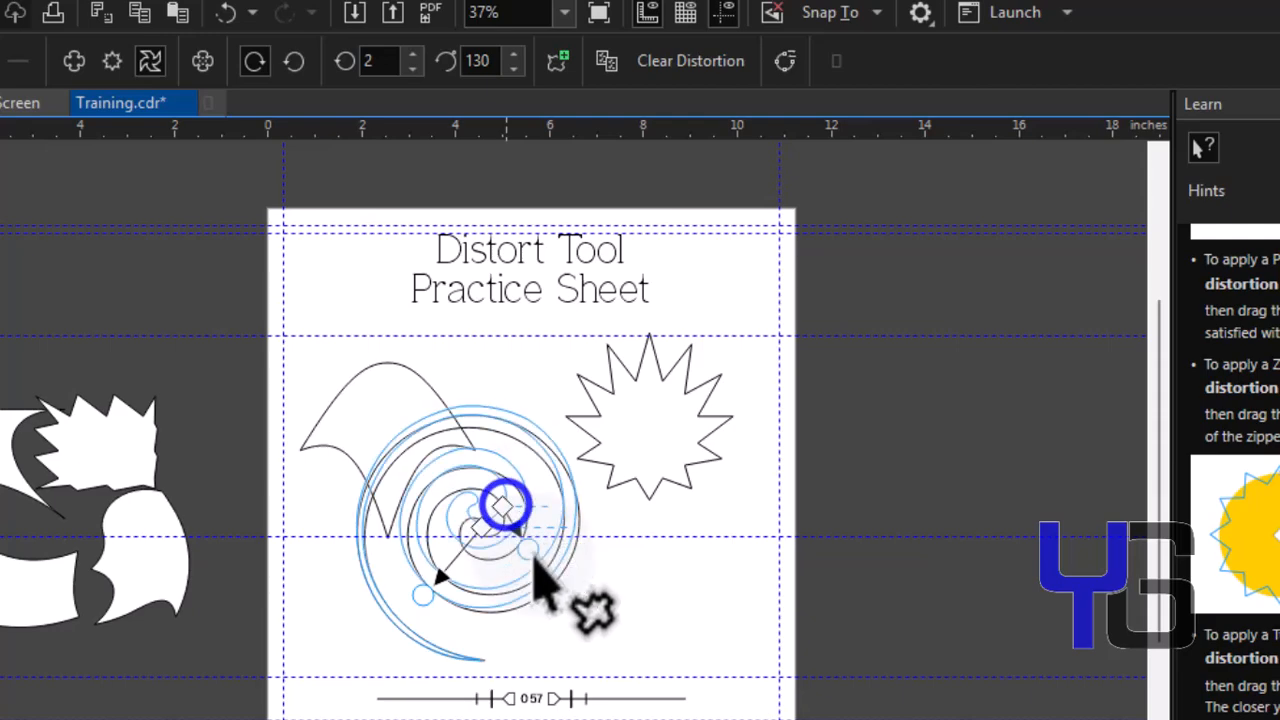
left_click_drag(549, 583, 517, 550)
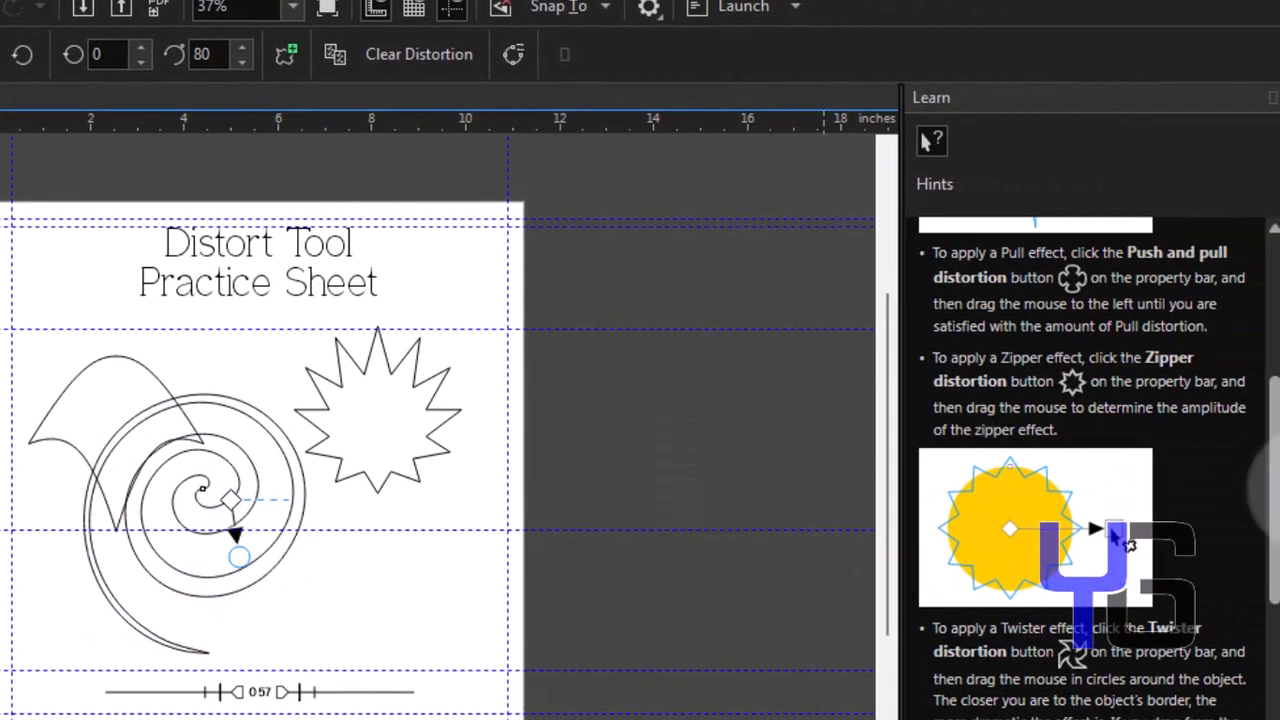
left_click_drag(1275, 480, 1275, 608)
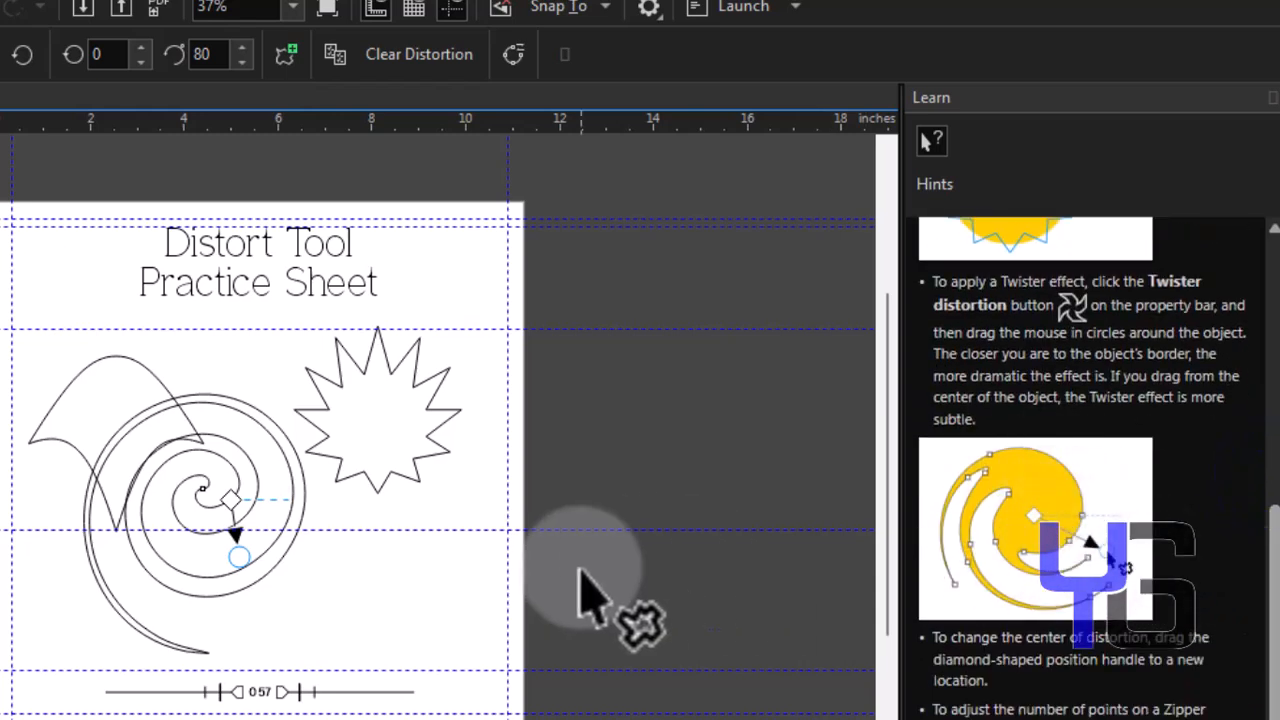
left_click_drag(258, 572, 260, 530)
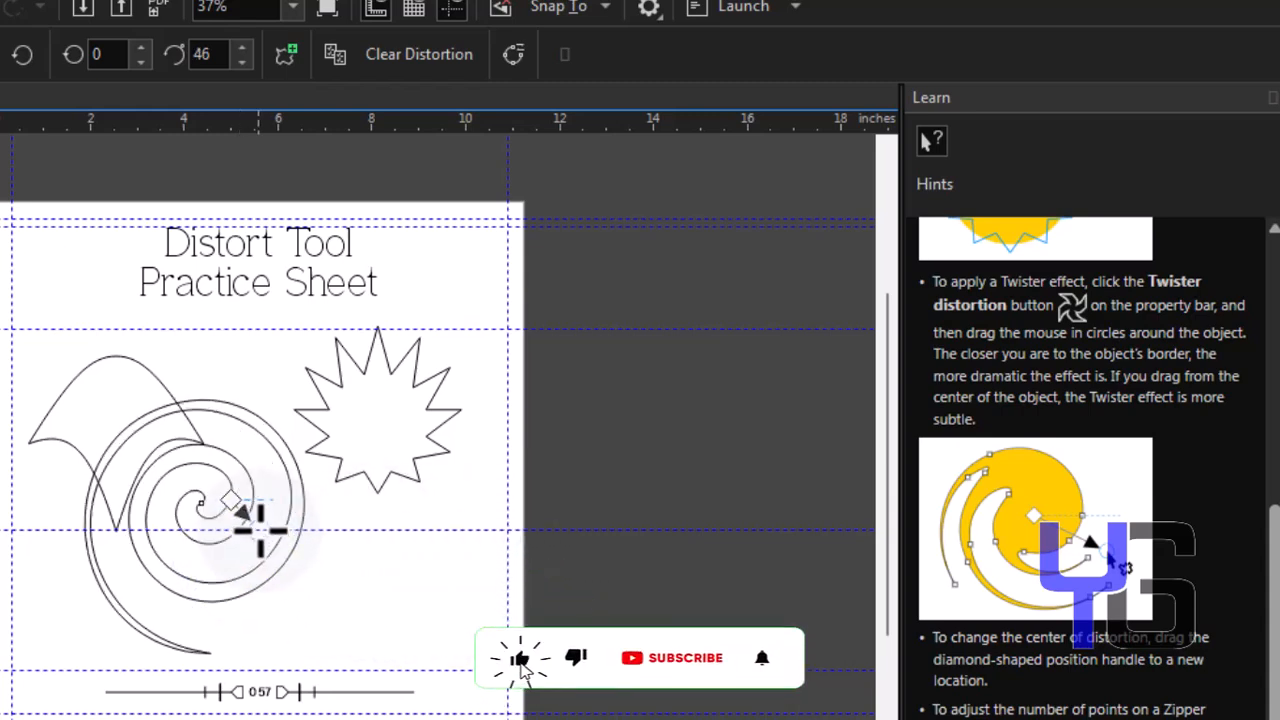
Clear the distortions from the bottom shape to restore the plain circle
left_click(410, 58)
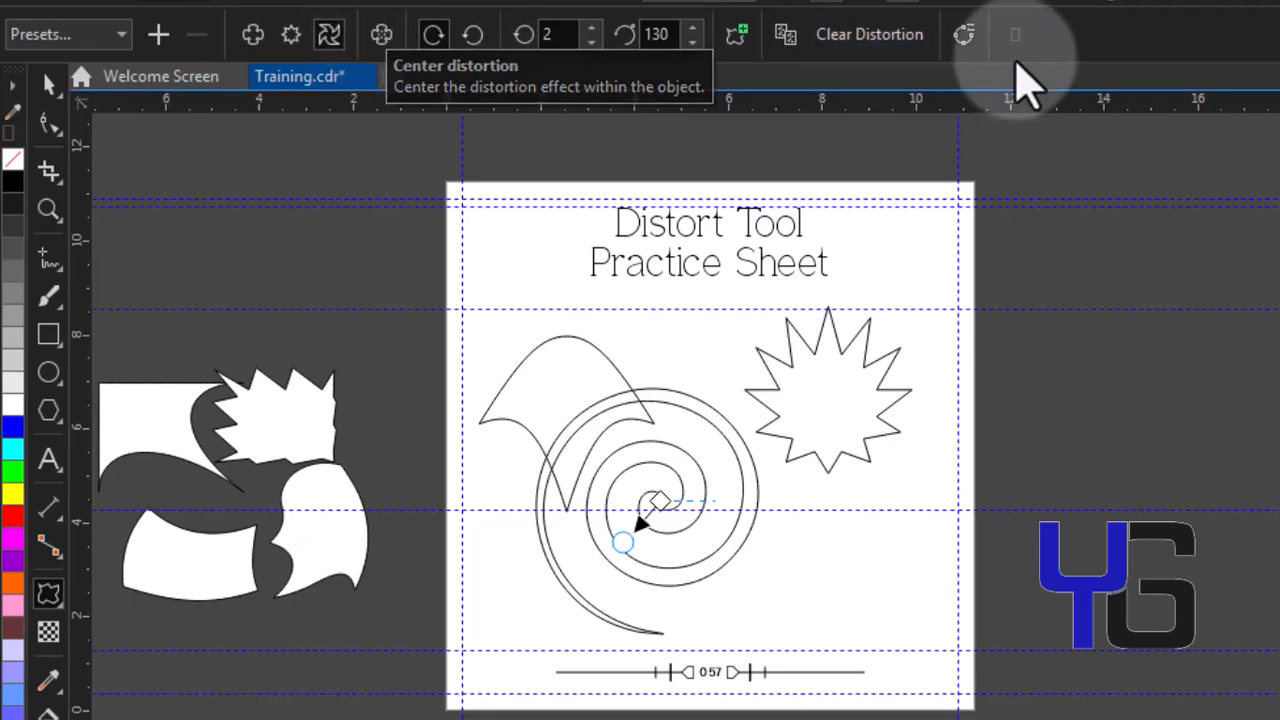
left_click(843, 36)
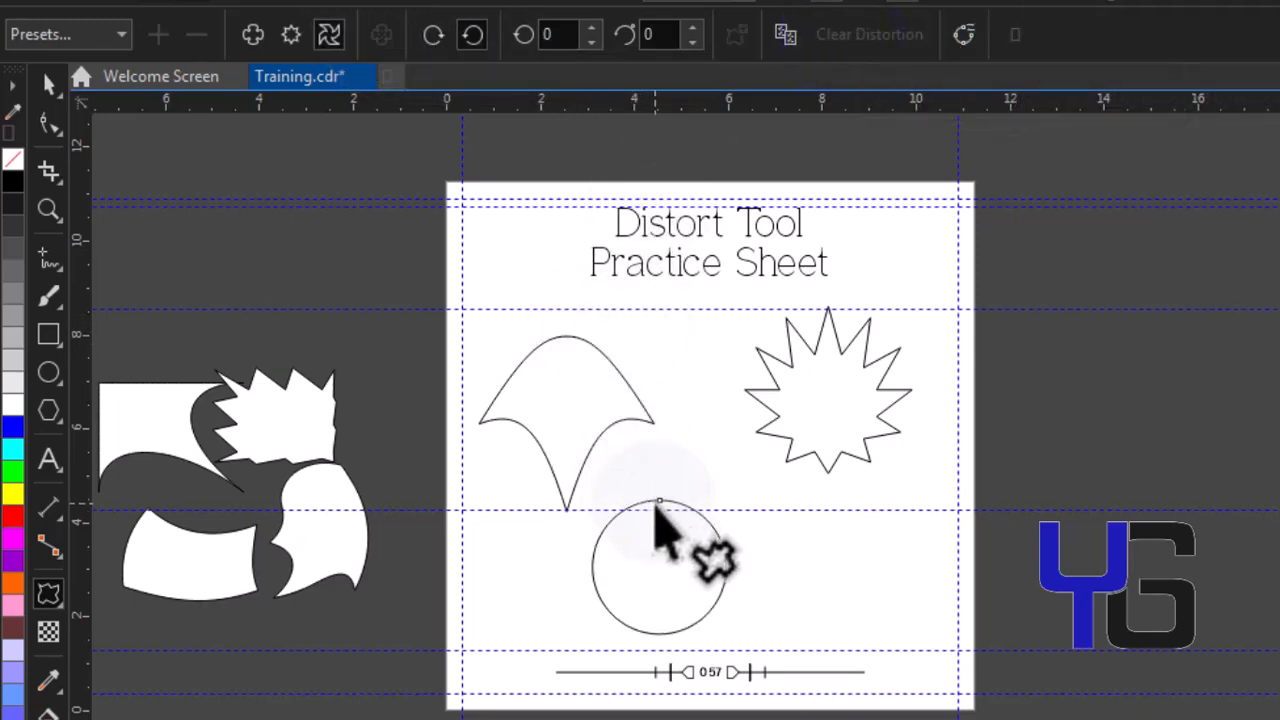
Apply a new Twister distortion to the bottom circle, toggling Center distortion, reaching 1 full rotation plus 301°
left_click_drag(660, 510, 668, 577)
left_click(386, 50)
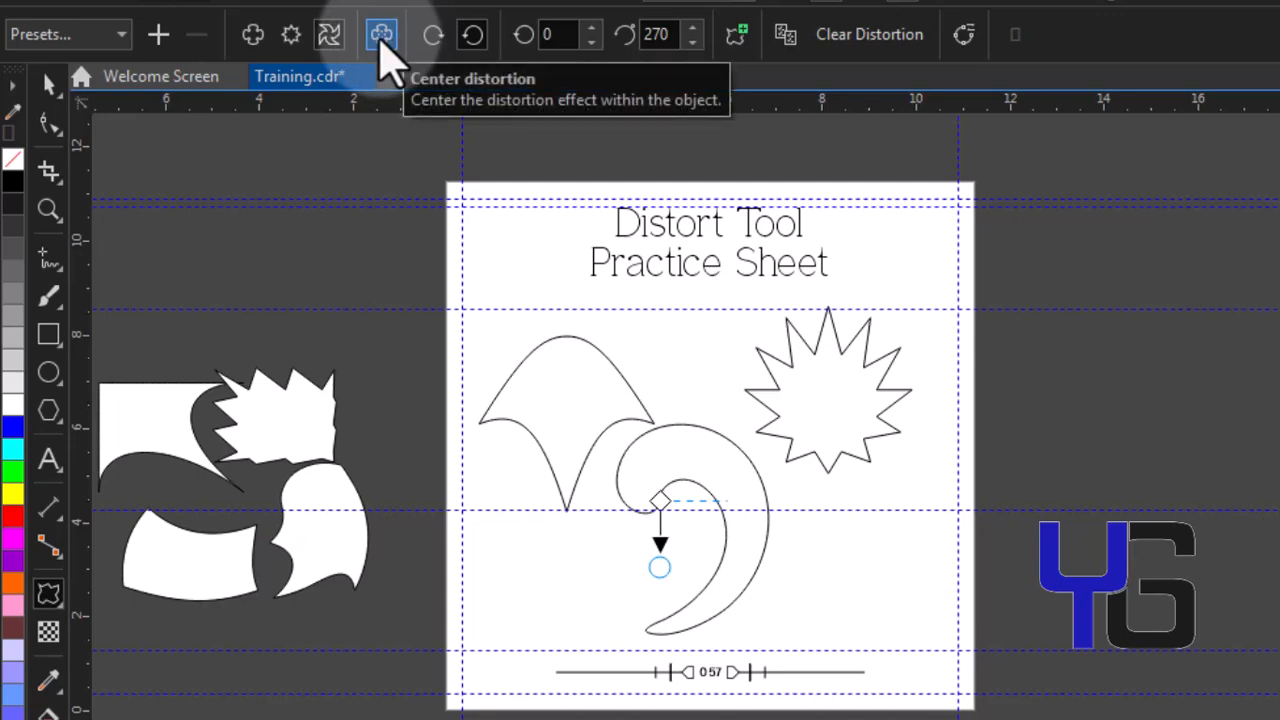
left_click(386, 50)
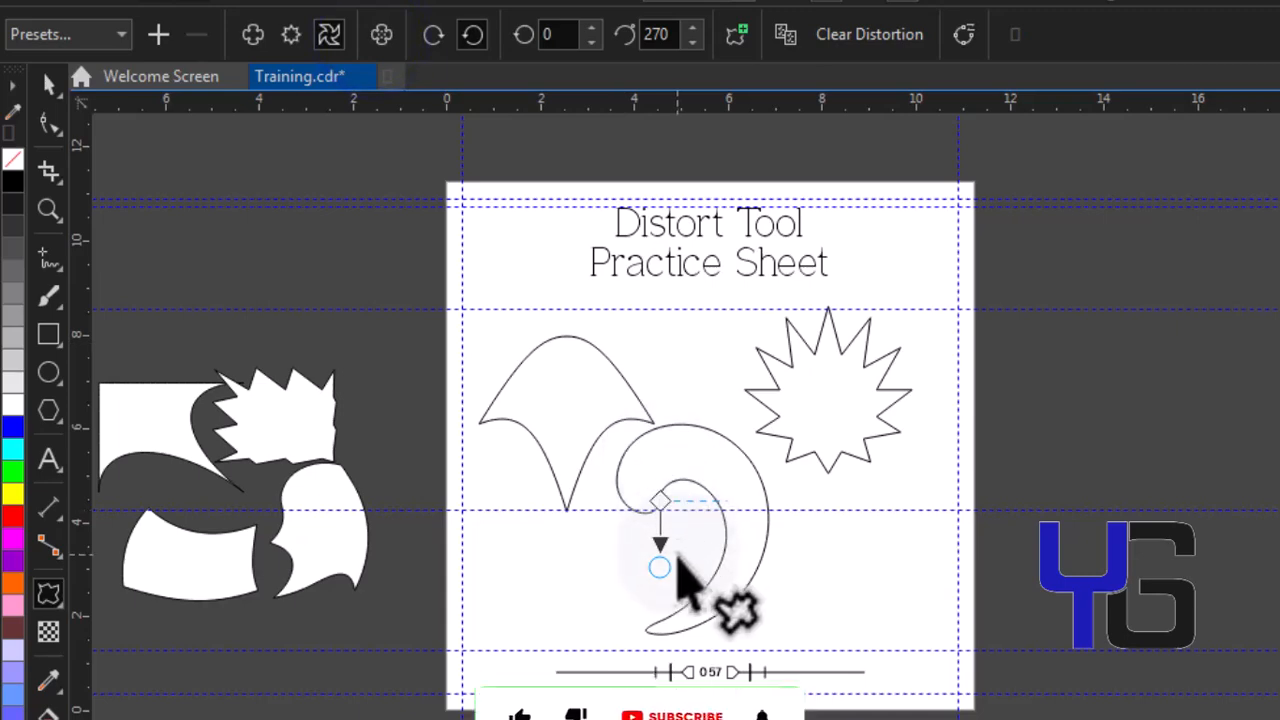
left_click_drag(667, 570, 688, 530)
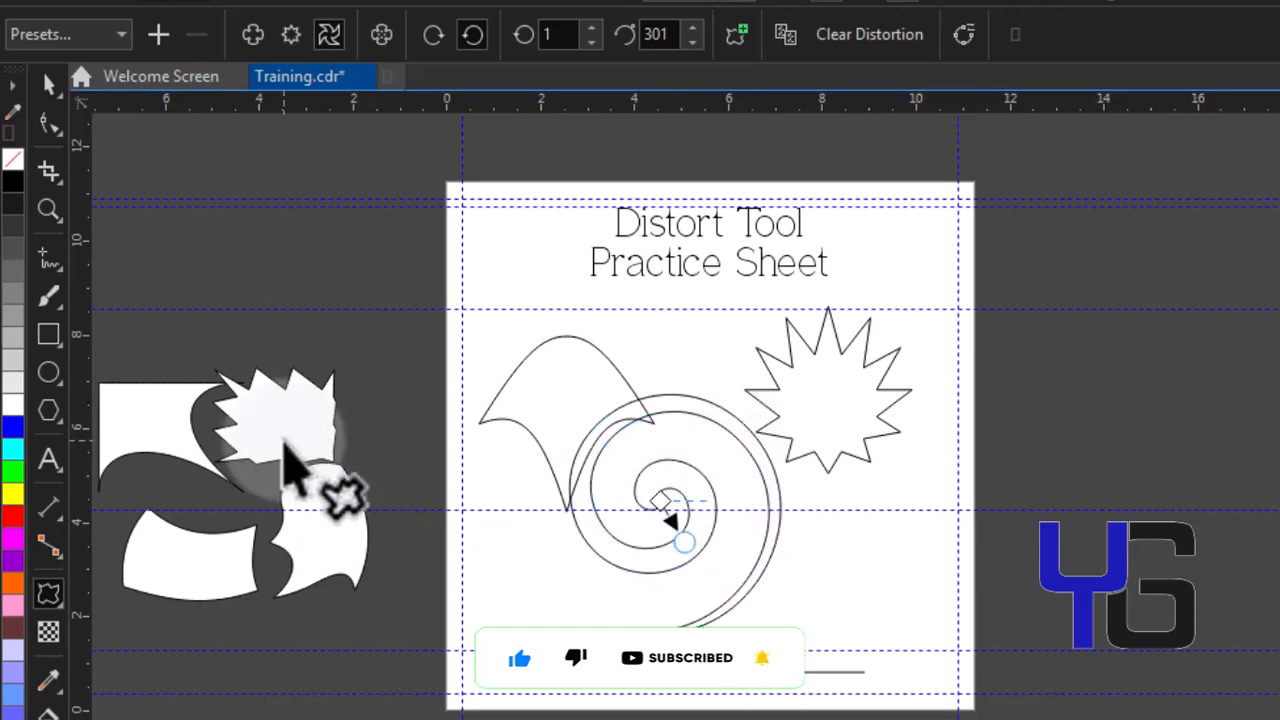
Scale the twisted shape down to about 51% and nudge the star slightly downward
left_click(51, 100)
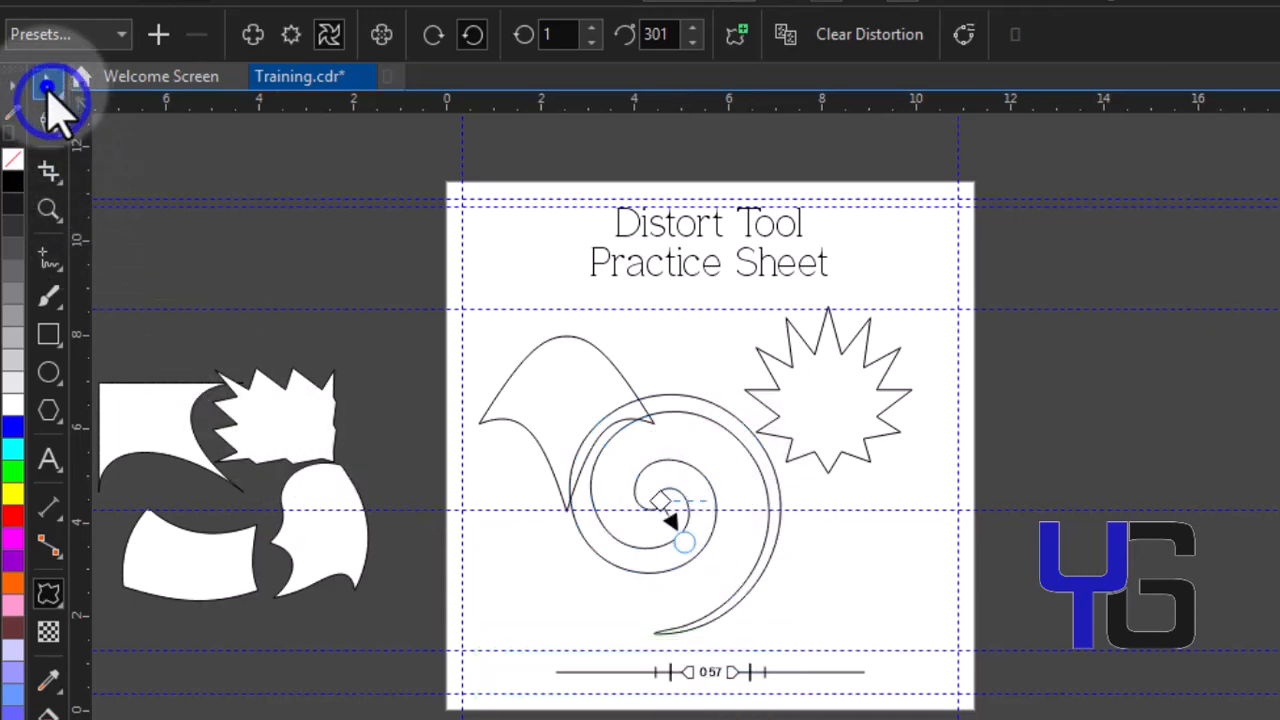
left_click_drag(788, 386, 745, 545)
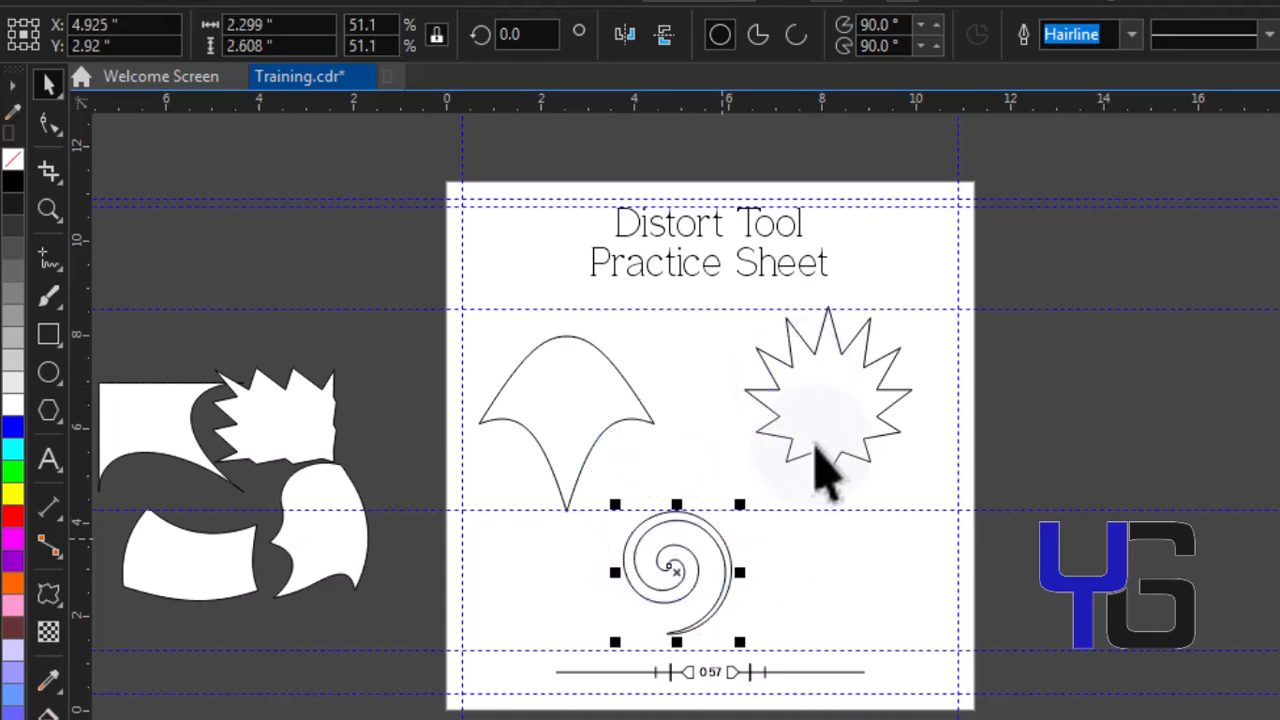
left_click_drag(816, 440, 820, 468)
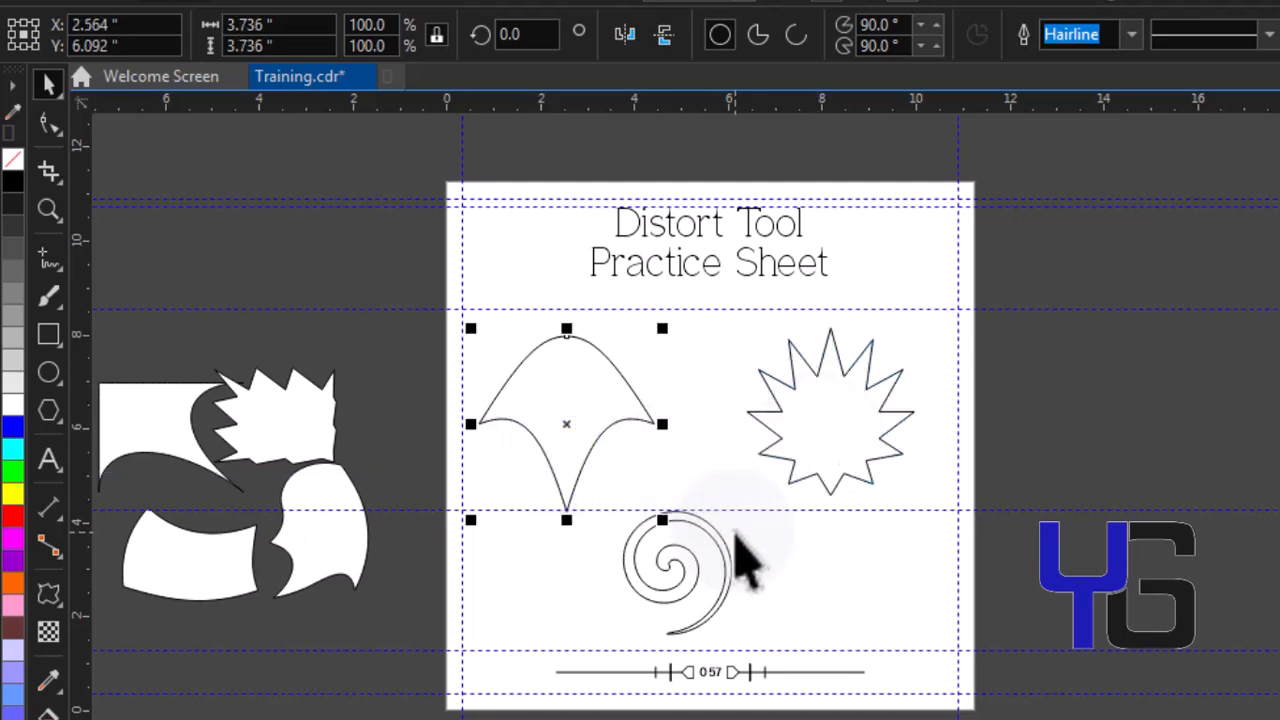
Open the Distort tool's Presets list to view the available preset distortions
left_click(44, 590)
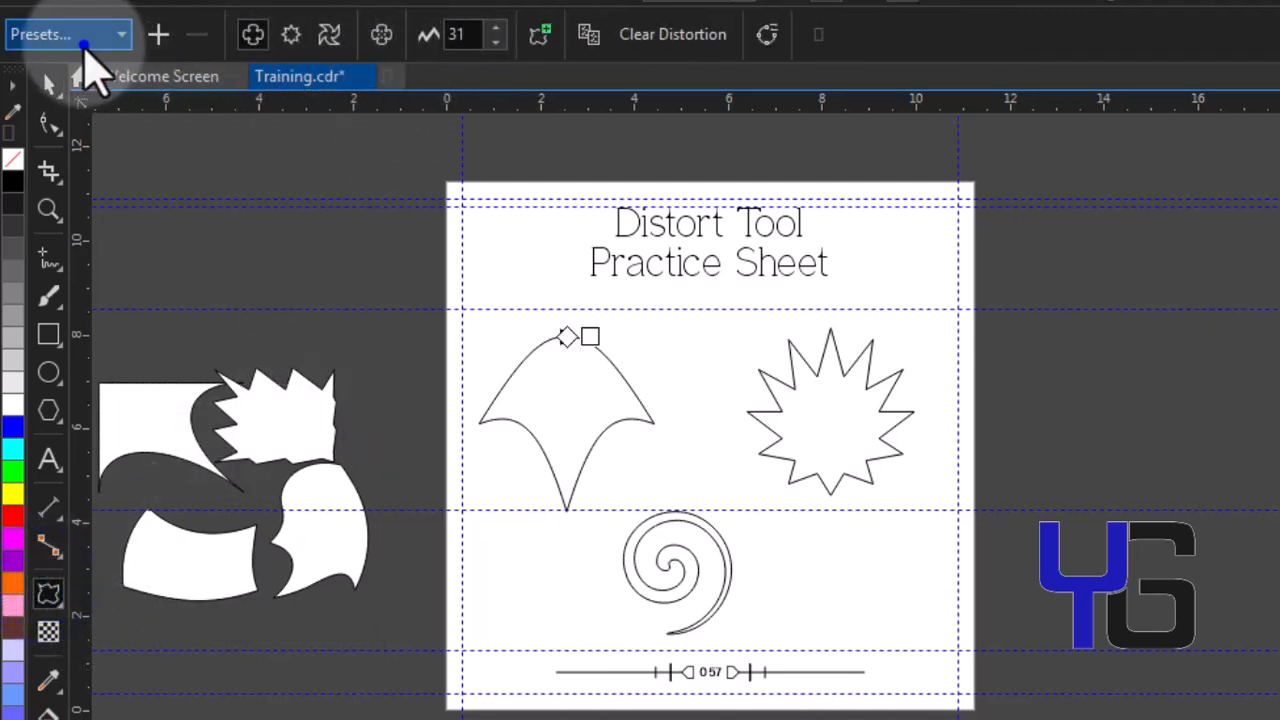
left_click(84, 40)
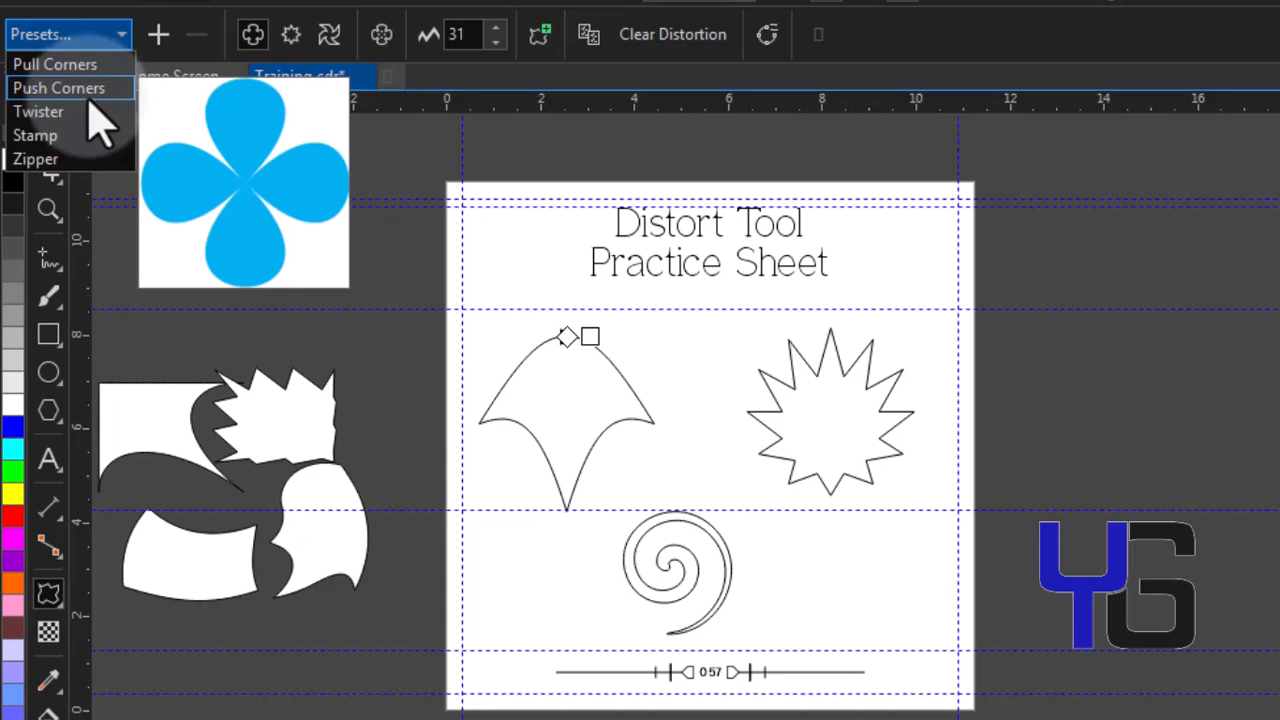
left_click(842, 474)
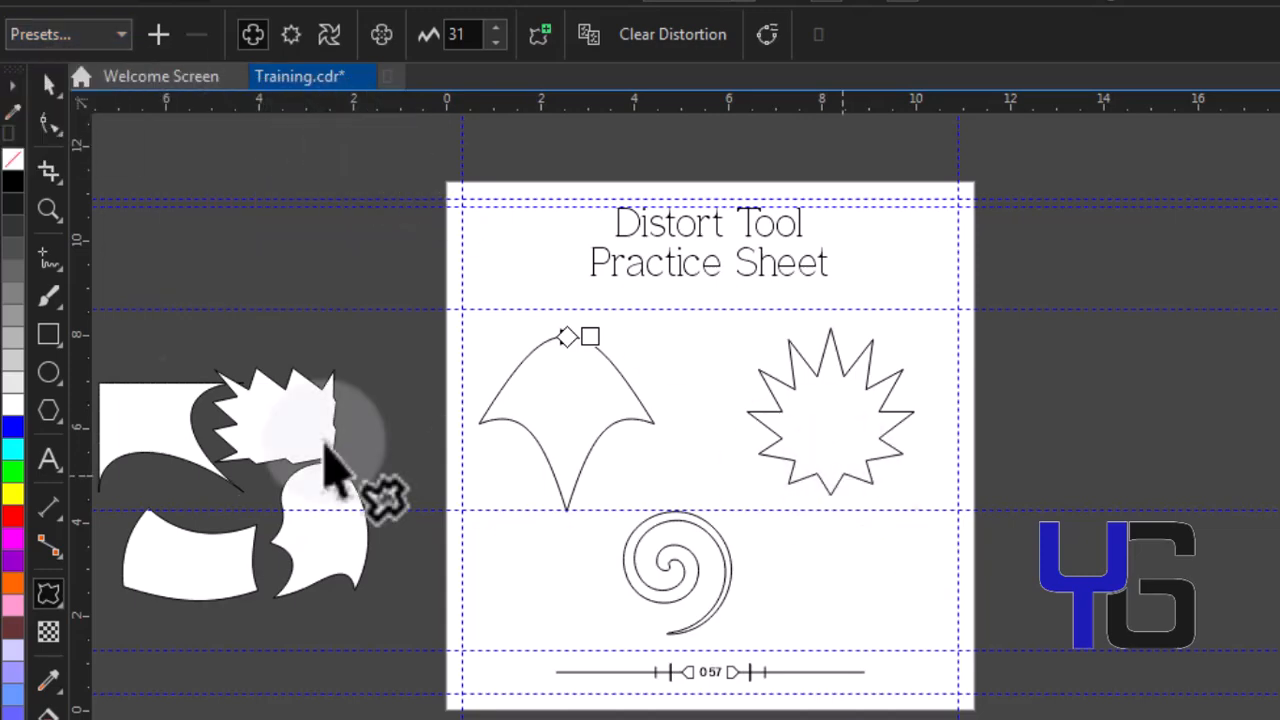
Draw a circle about 2.3 inches wide in the lower-right section of the sheet
left_click(48, 372)
left_click_drag(797, 537, 910, 650)
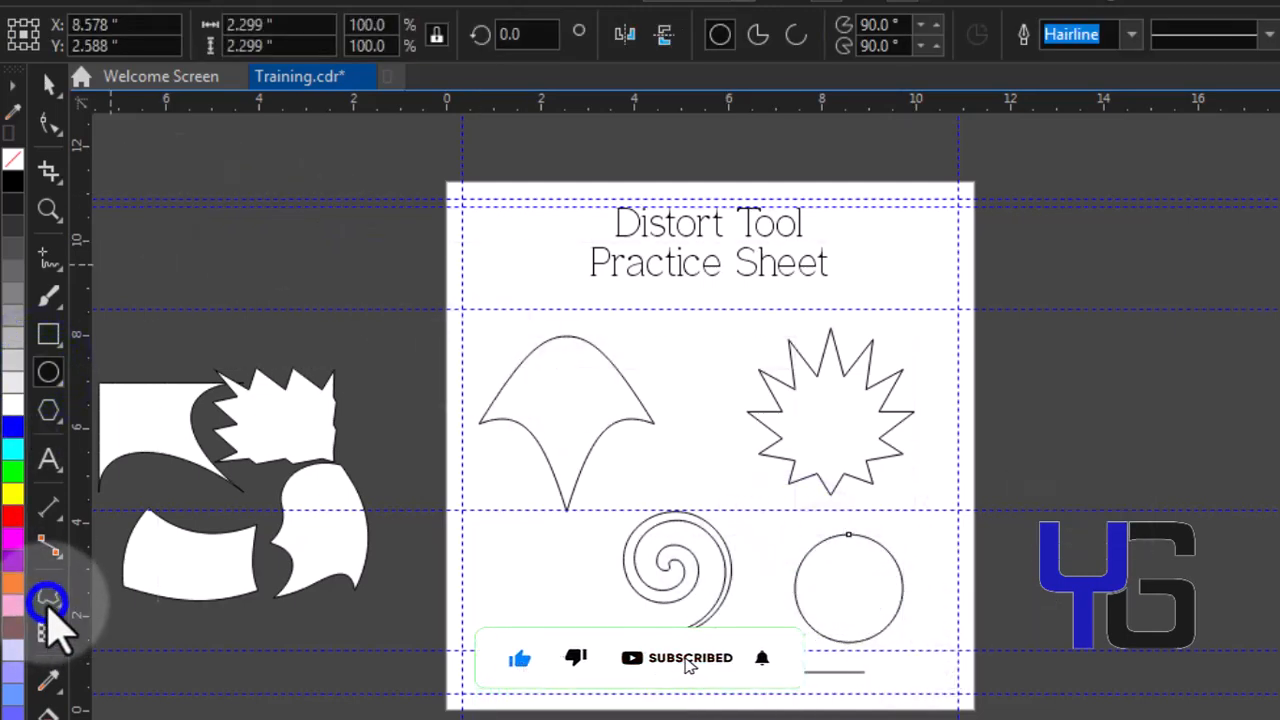
Apply the Push Corners preset to the new circle and reduce its amplitude to -19
left_click(48, 598)
left_click(92, 32)
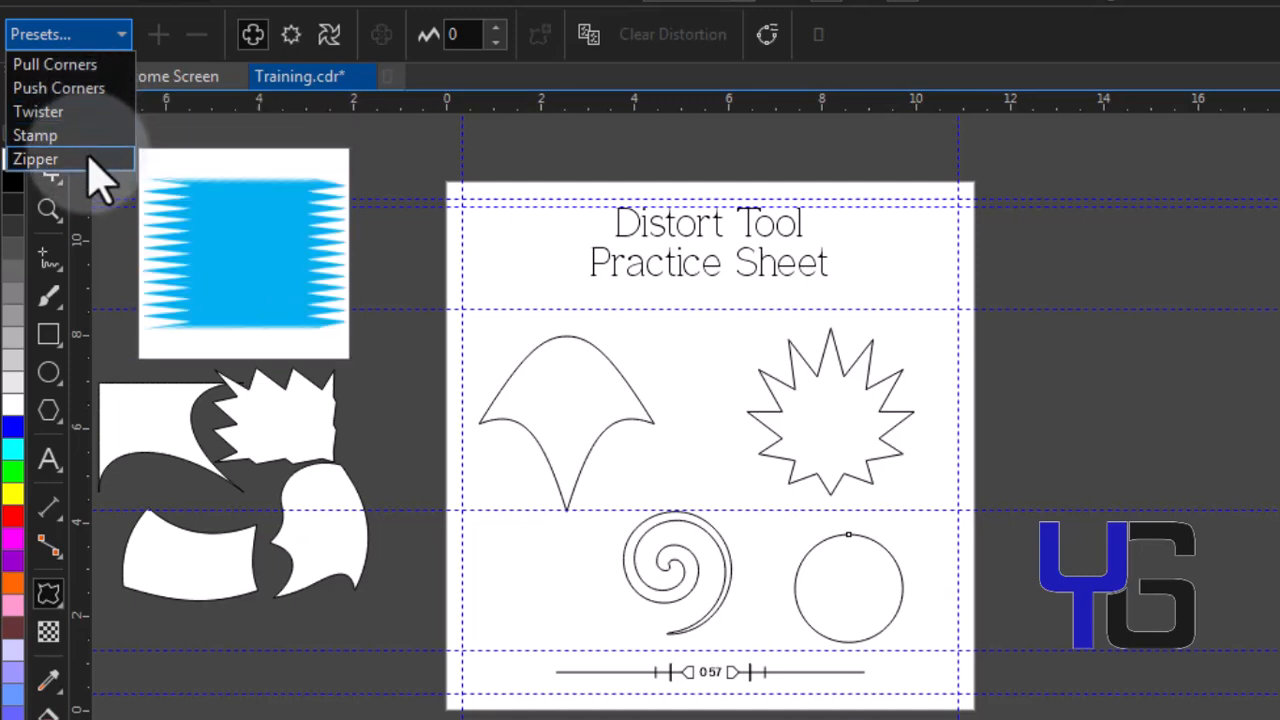
left_click(72, 92)
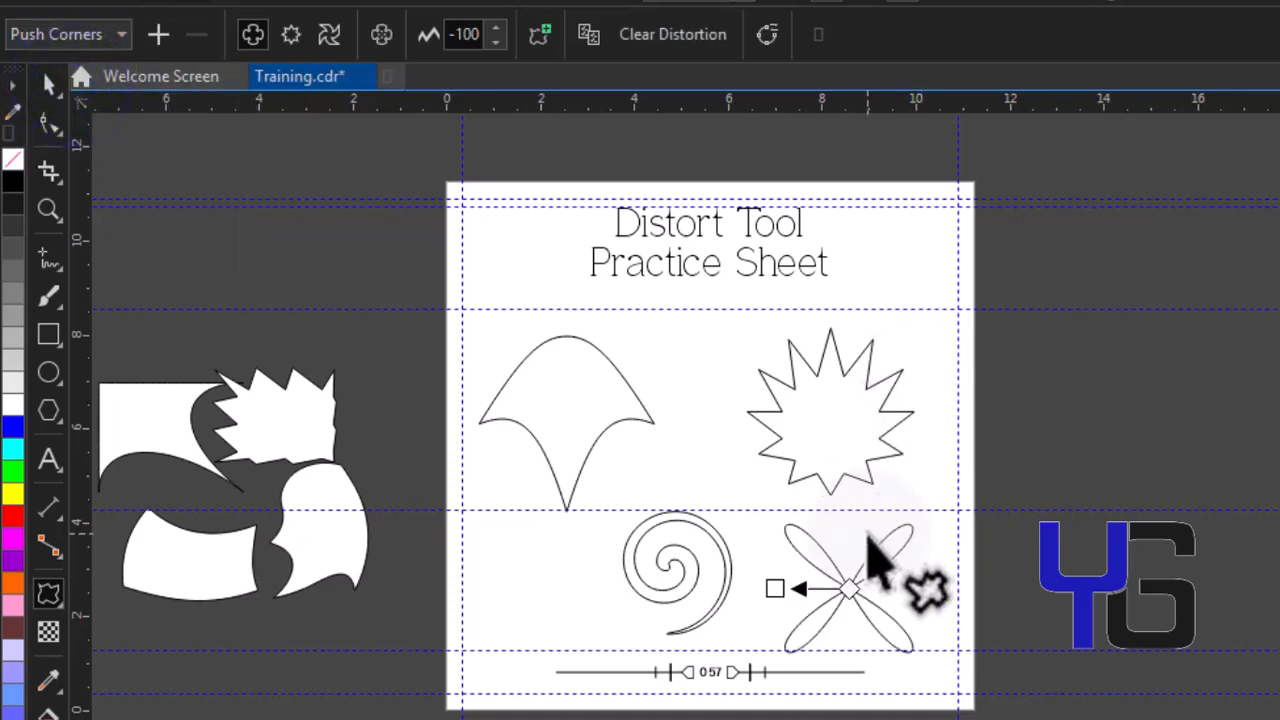
left_click_drag(778, 580, 829, 580)
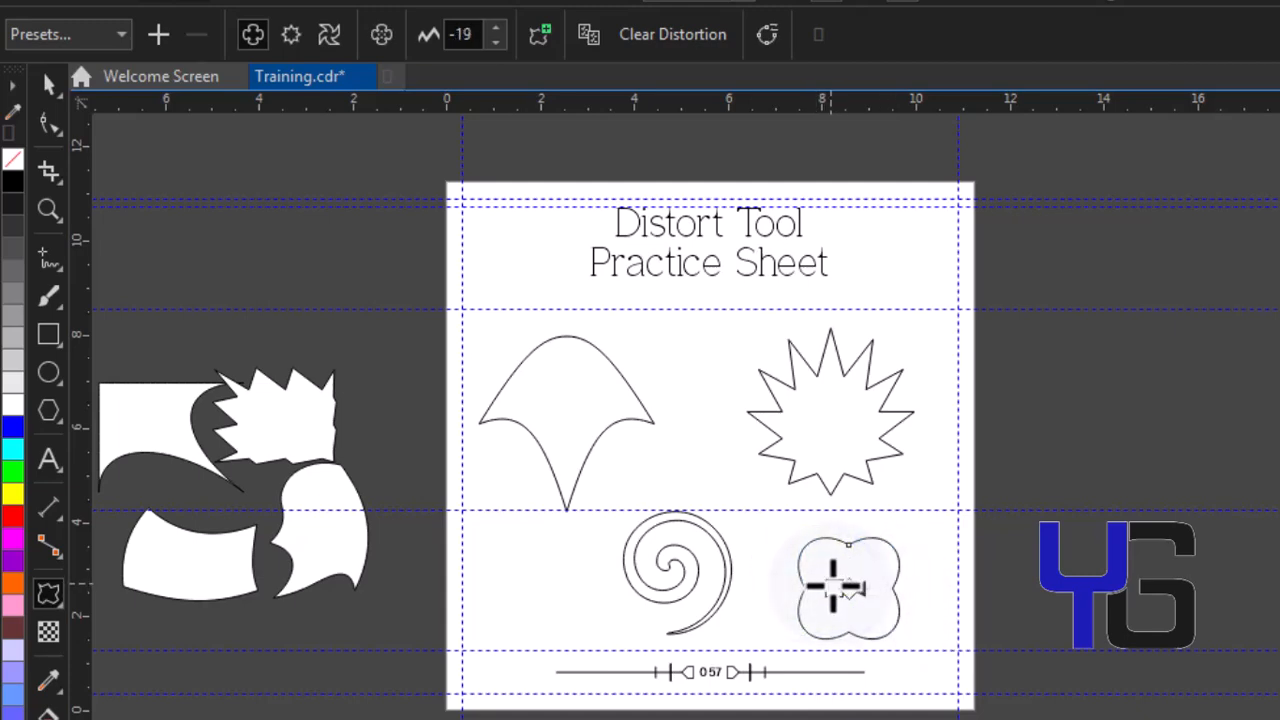
Move the twisted spiral to the left end of the bottom row
key("space")
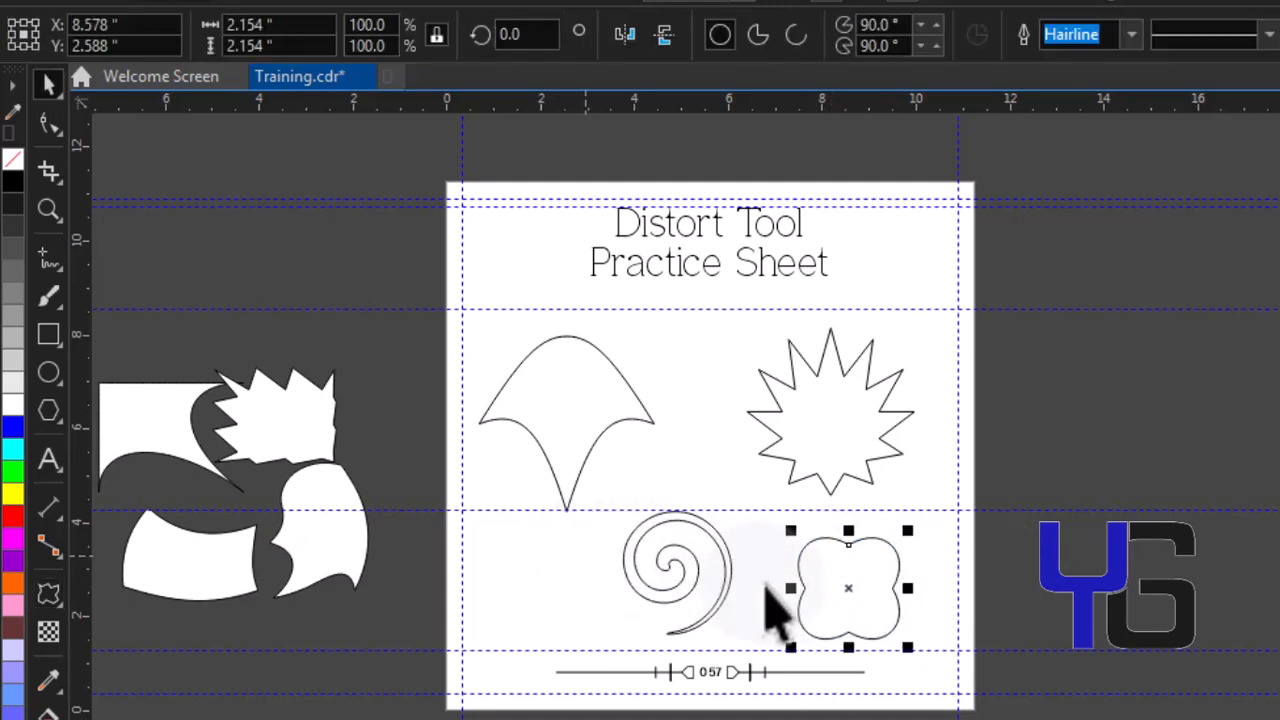
left_click_drag(728, 580, 600, 628)
key("space")
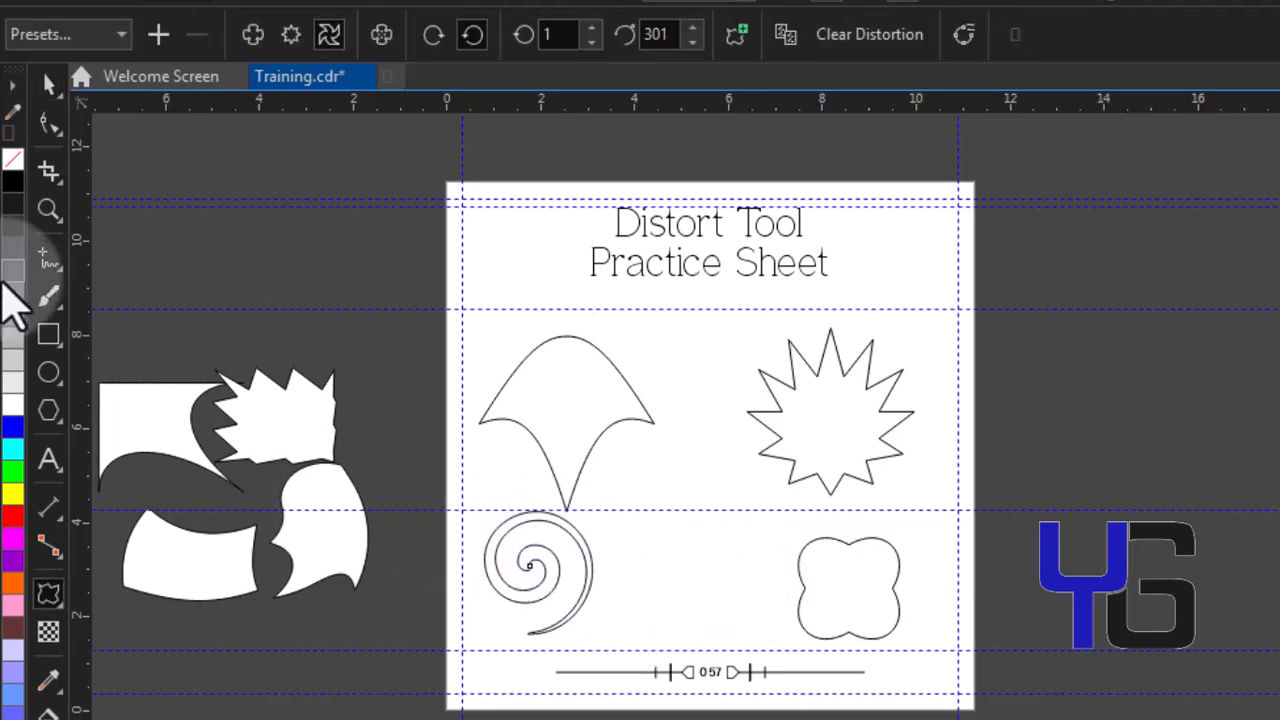
Draw a circle about 2.15 inches wide between the spiral and the pushed shape
left_click(49, 373)
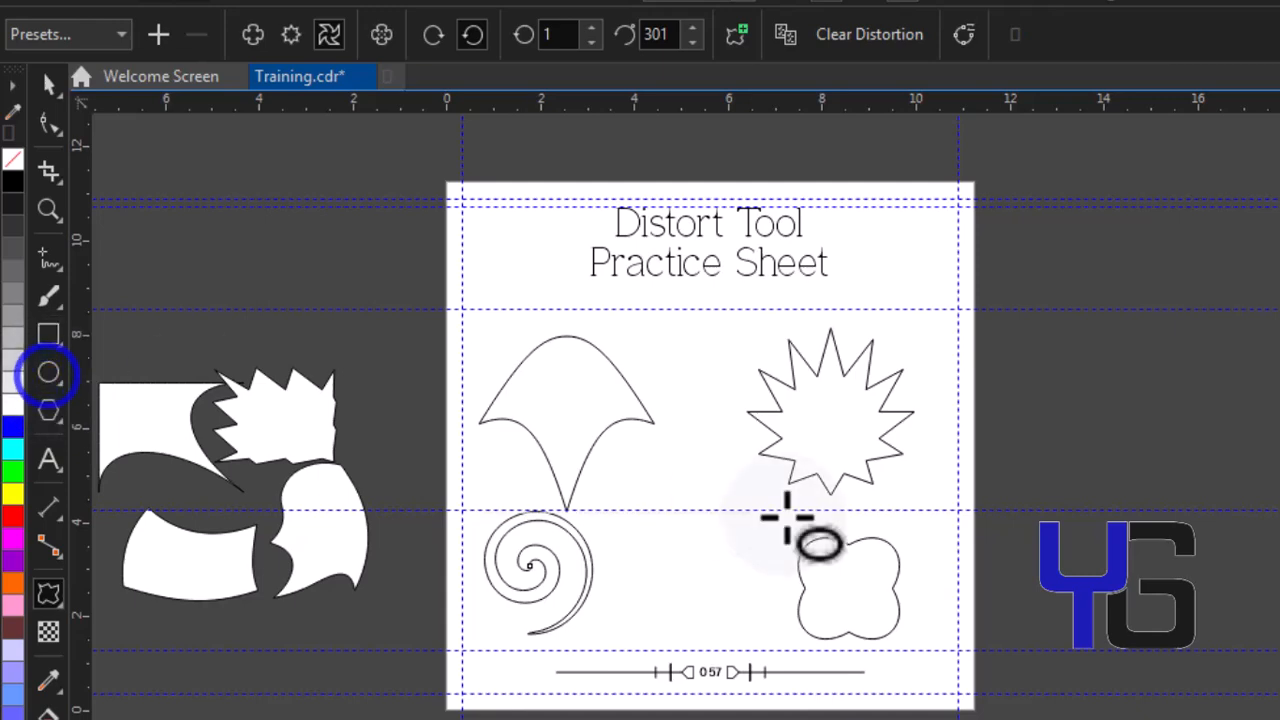
left_click_drag(634, 534, 738, 600)
key("space")
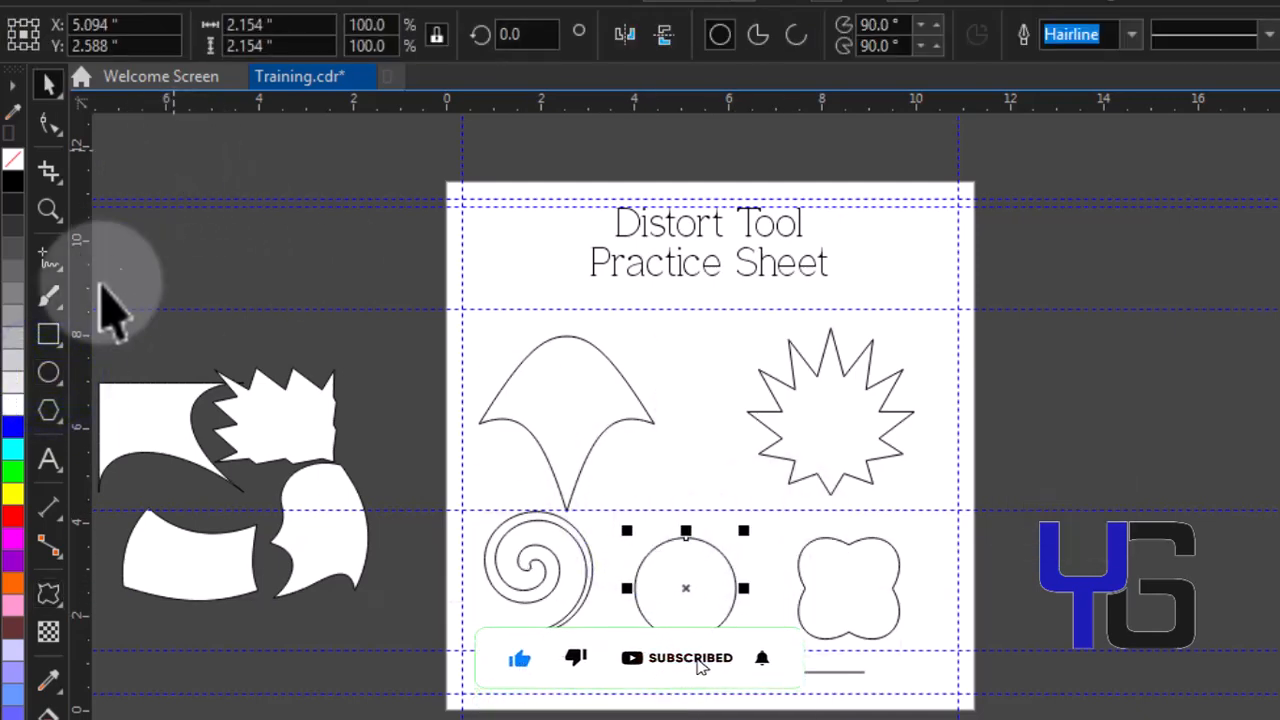
Apply the Stamp distortion preset to the middle circle
left_click(48, 594)
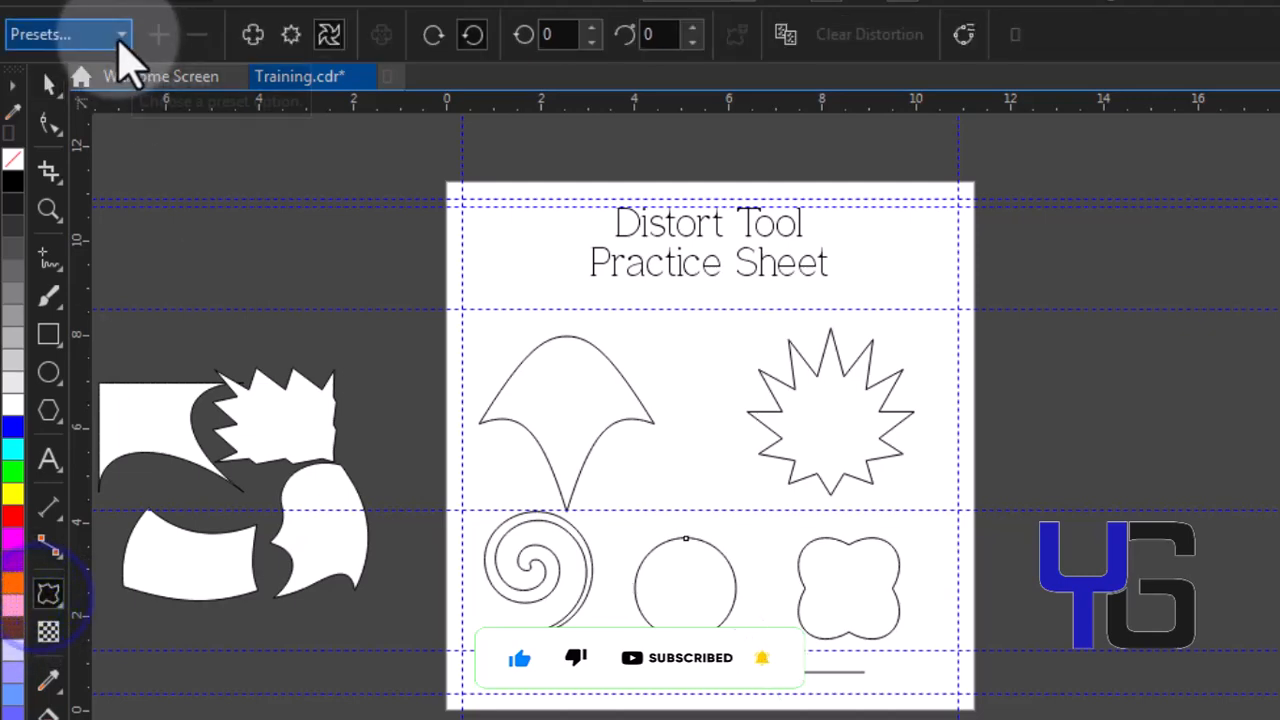
left_click(121, 34)
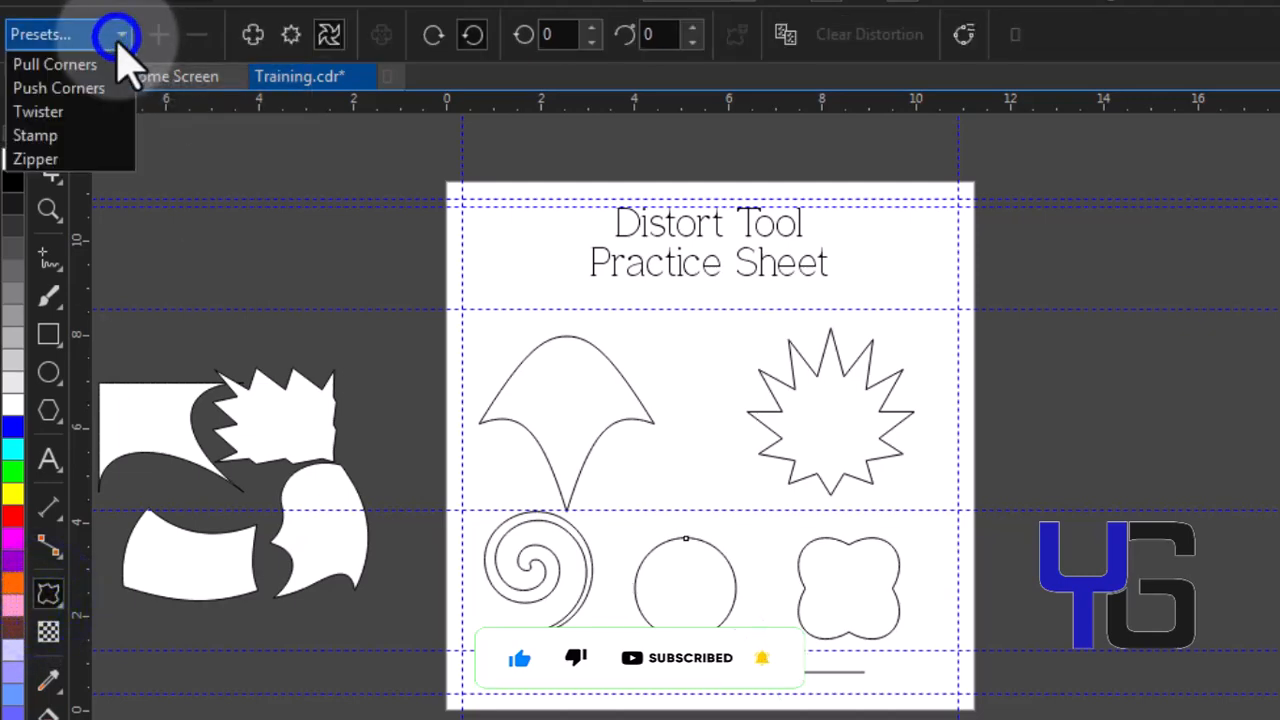
left_click(96, 135)
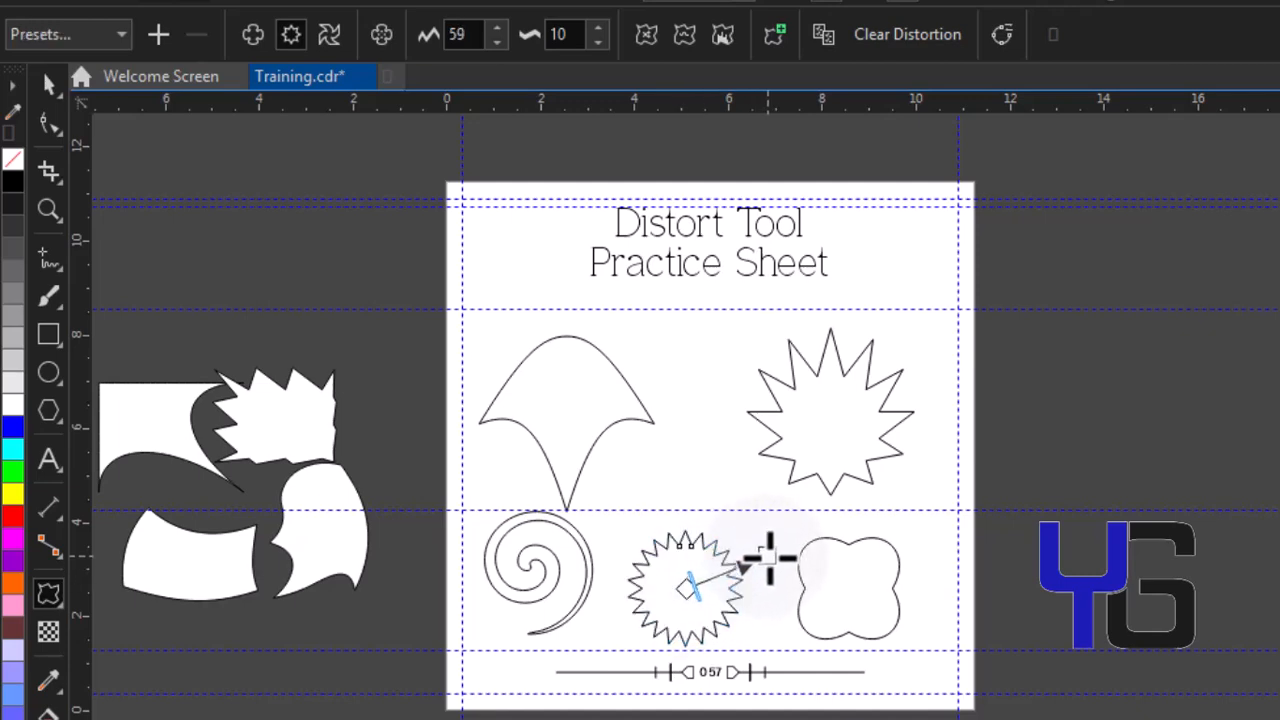
Move the stamped shape slightly upward and deselect it
key("space")
left_click_drag(704, 587, 706, 568)
left_click(958, 528)
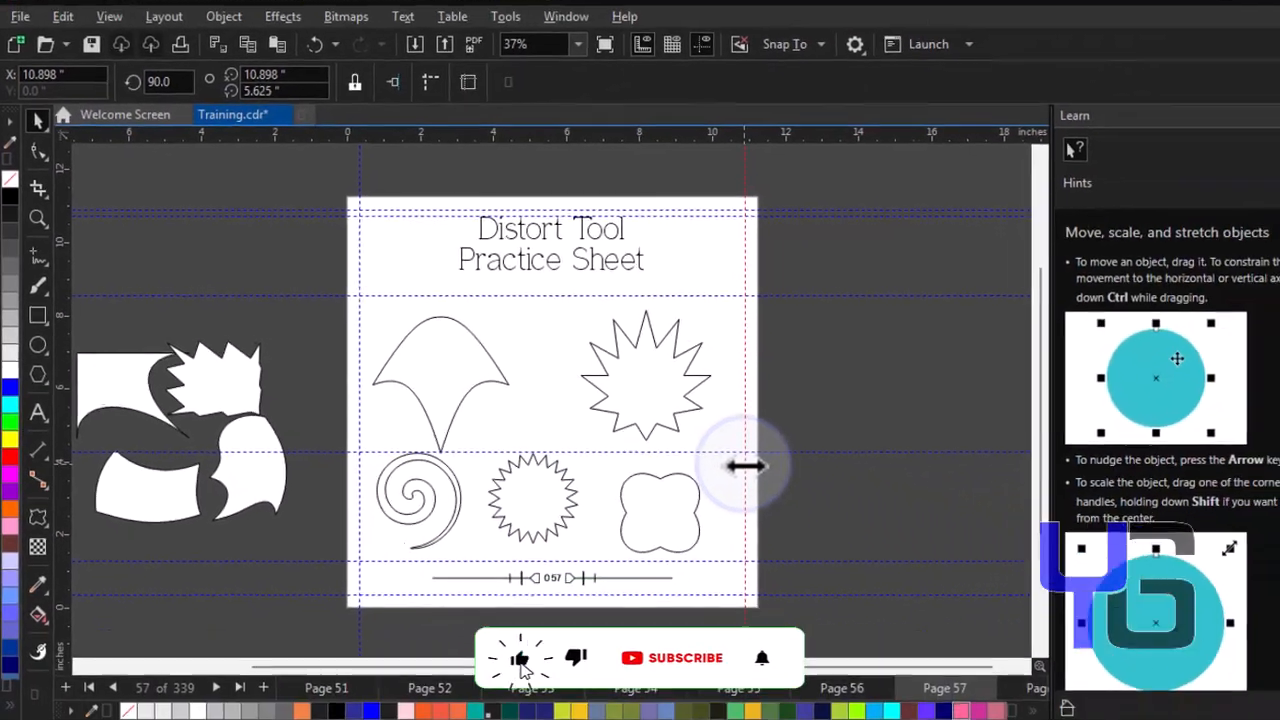